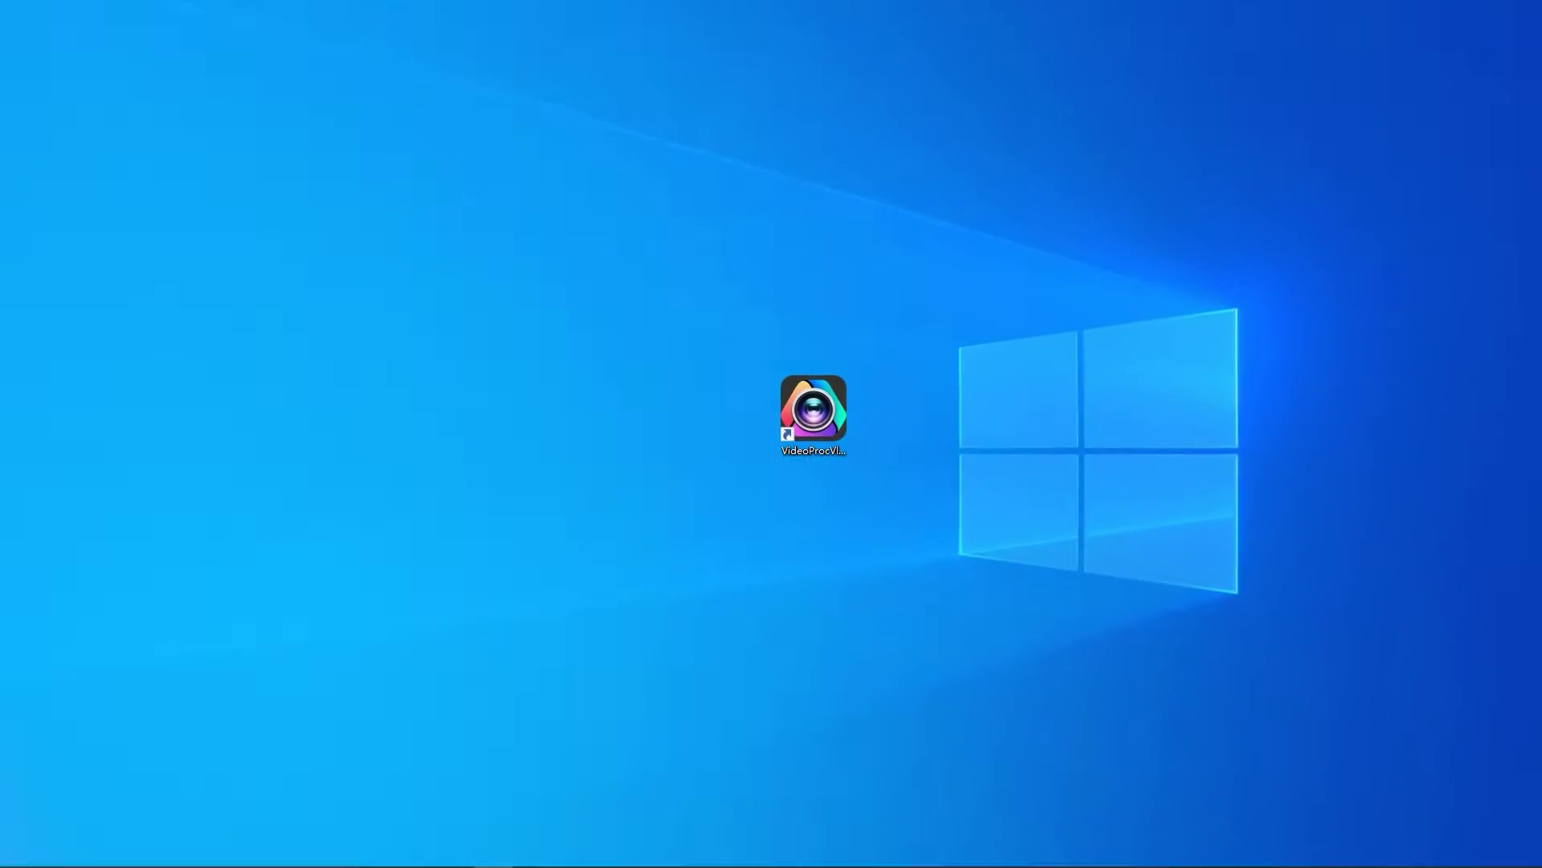
# Launch VideoProc Vlogger, import the female blogger clip and place it on the video track.
pyautogui.doubleClick(810, 420)
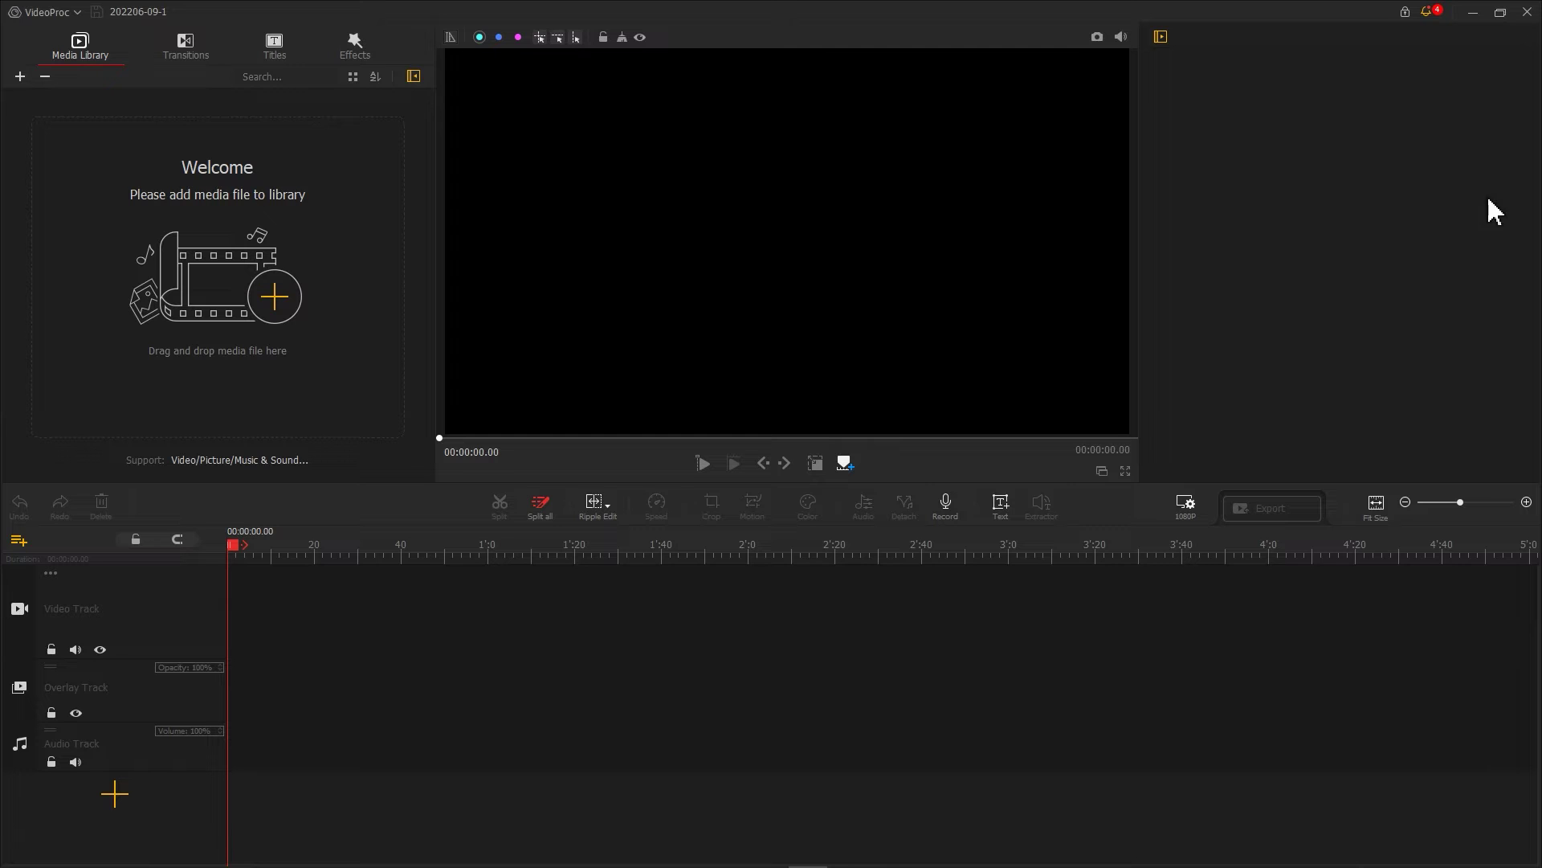
pyautogui.moveTo(1494, 211); pyautogui.dragTo(317, 309)
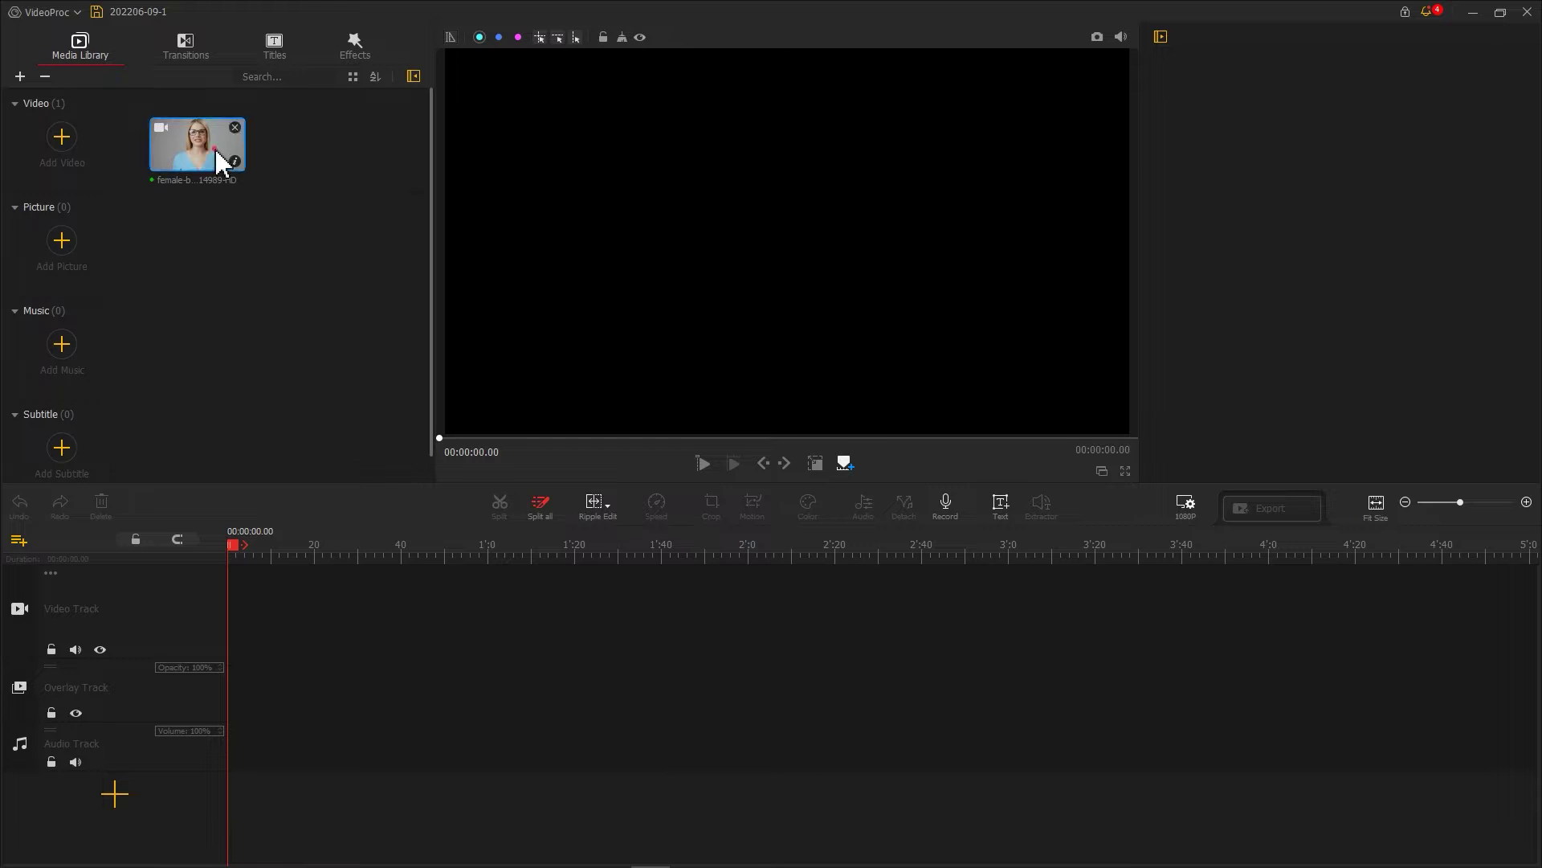
pyautogui.moveTo(217, 154); pyautogui.dragTo(256, 598)
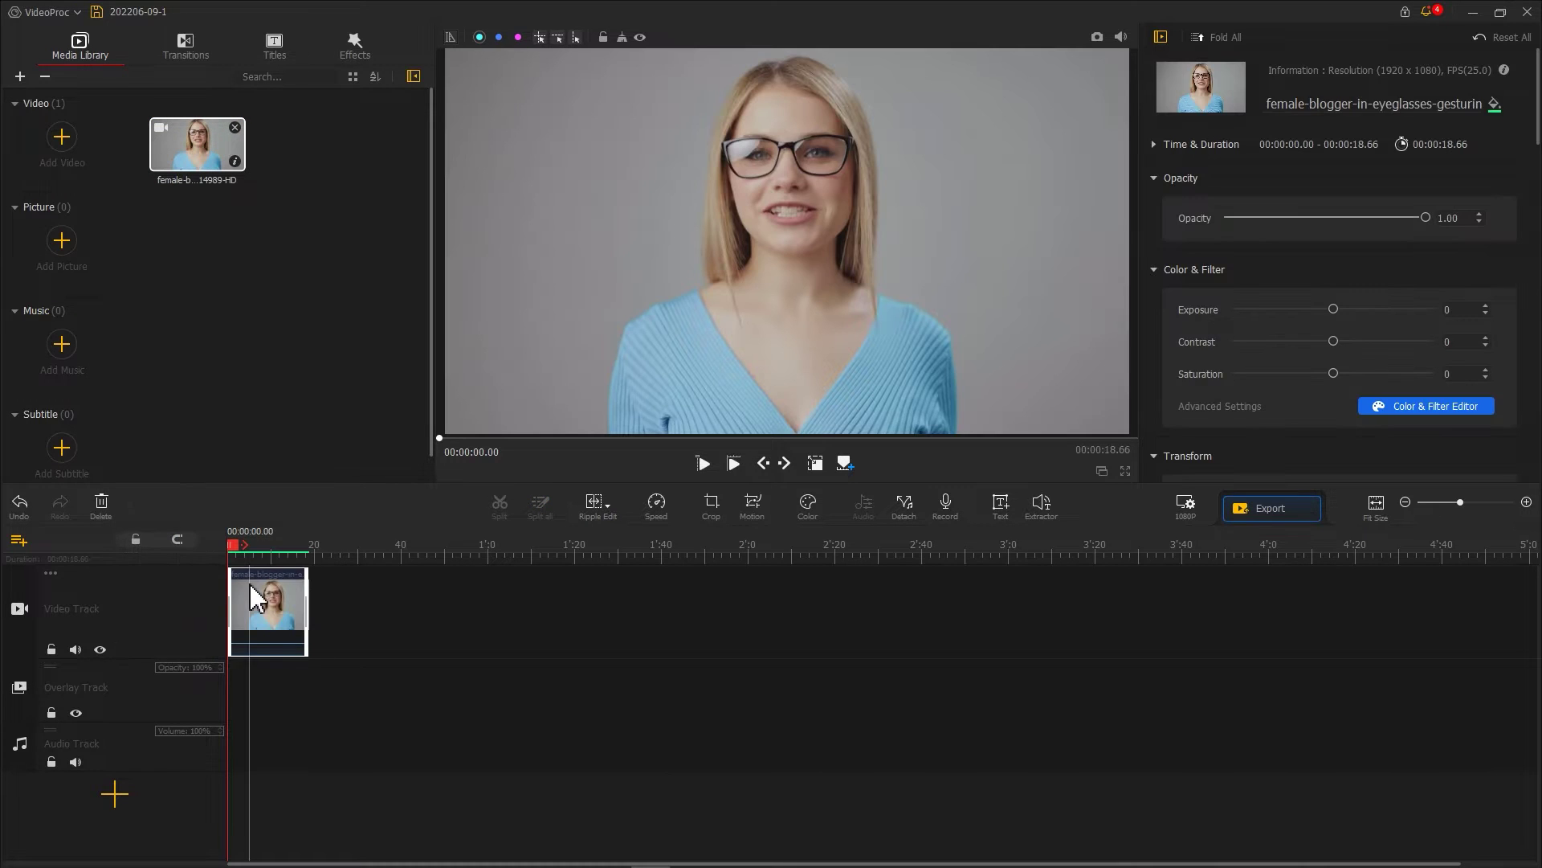
pyautogui.moveTo(329, 563); pyautogui.dragTo(1106, 551)
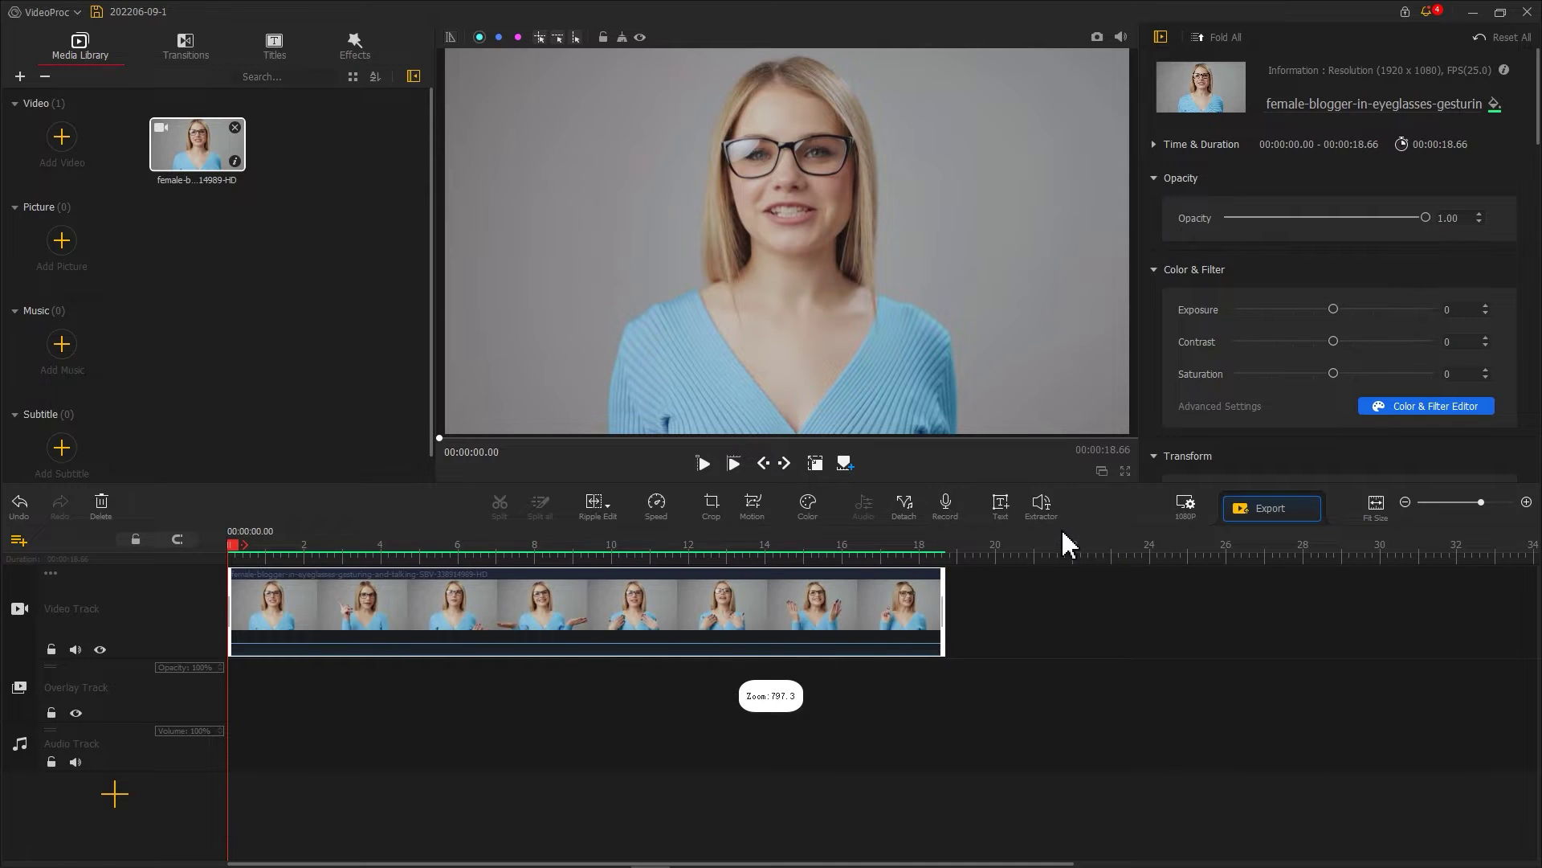
# Add the Title 1 template to the subtitle track and stretch it to 00:00:27.53.
pyautogui.click(277, 53)
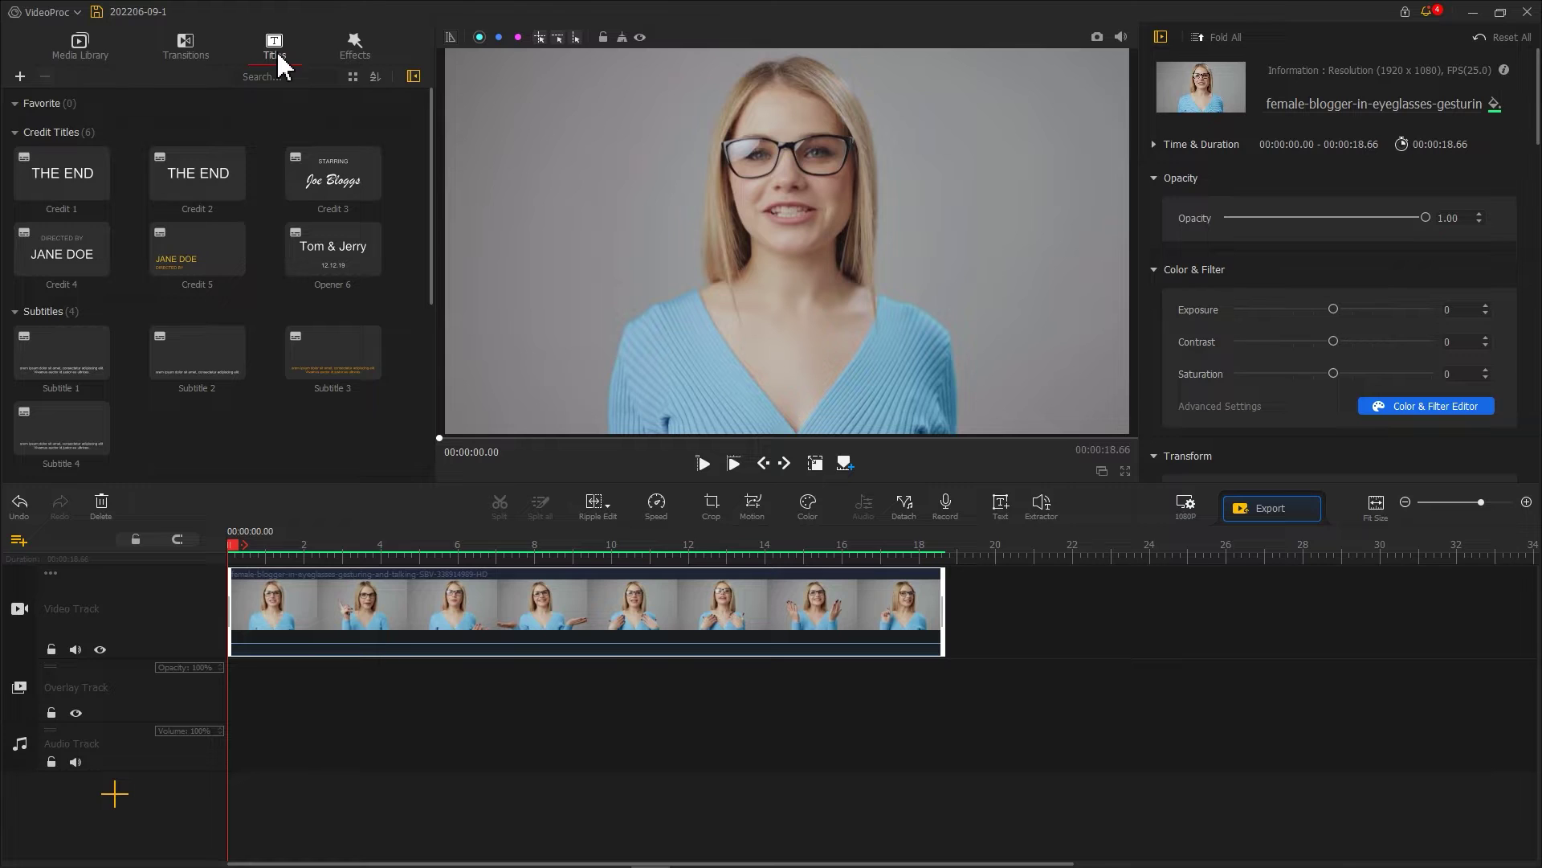
pyautogui.scroll(-1, 432, 156)
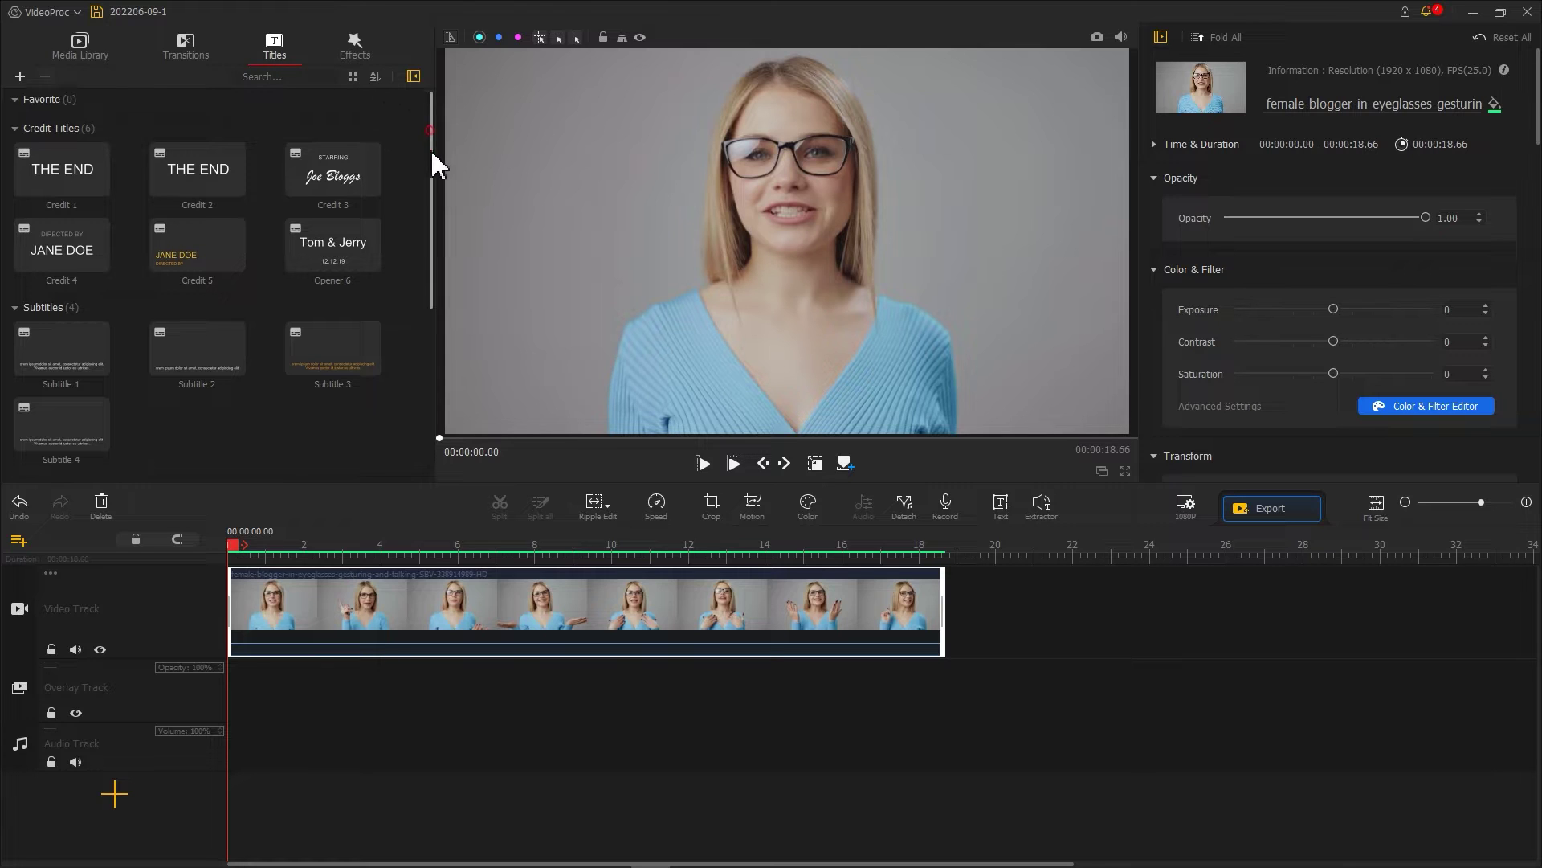
pyautogui.moveTo(433, 161); pyautogui.dragTo(437, 347)
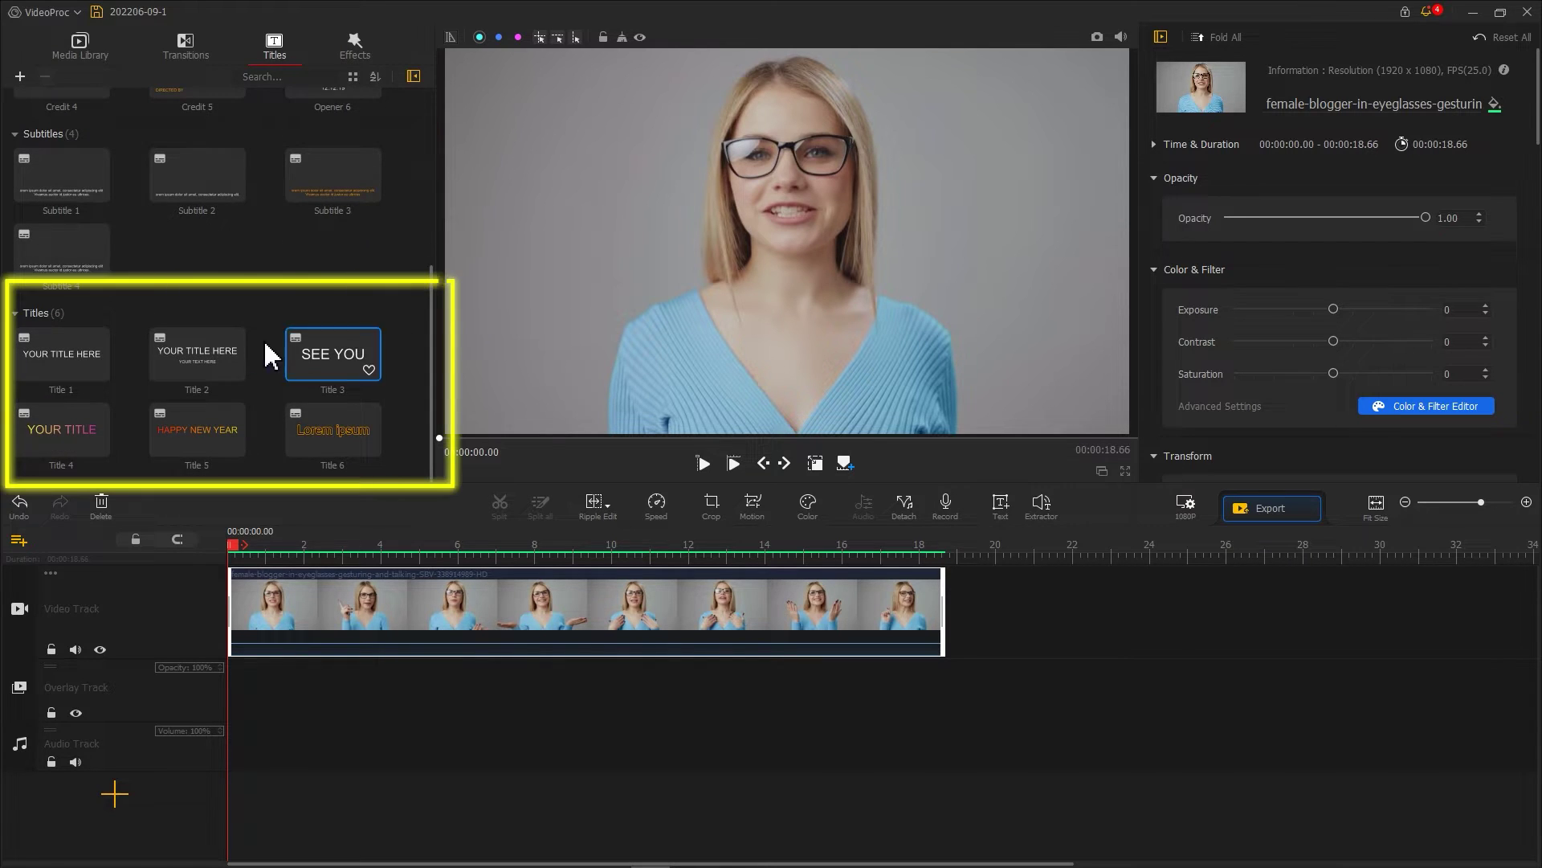
pyautogui.moveTo(97, 371); pyautogui.dragTo(252, 762)
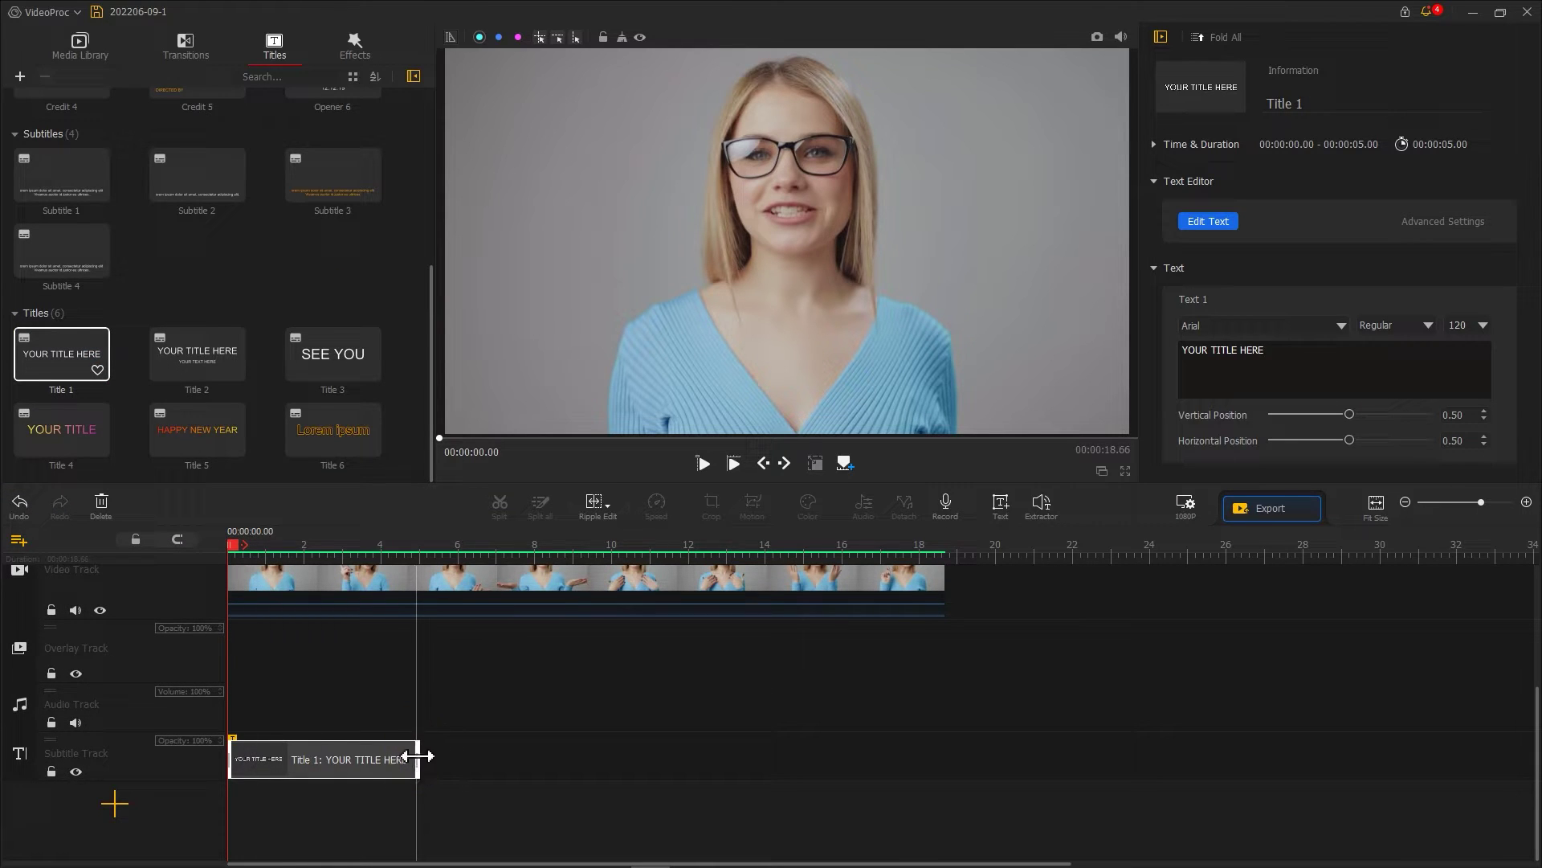
pyautogui.moveTo(417, 756); pyautogui.dragTo(1283, 712)
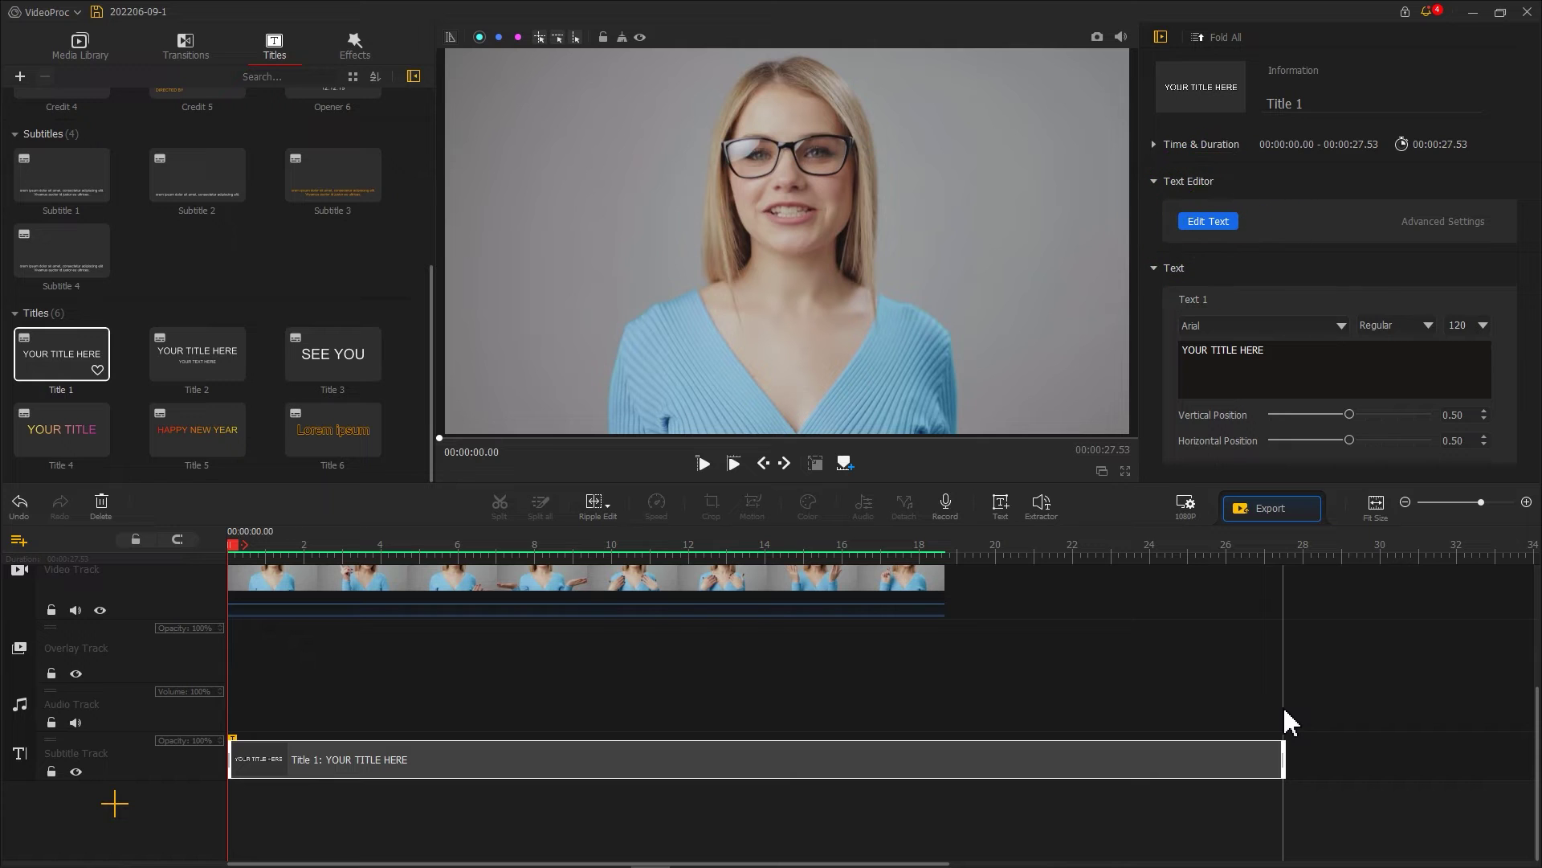
pyautogui.click(1218, 231)
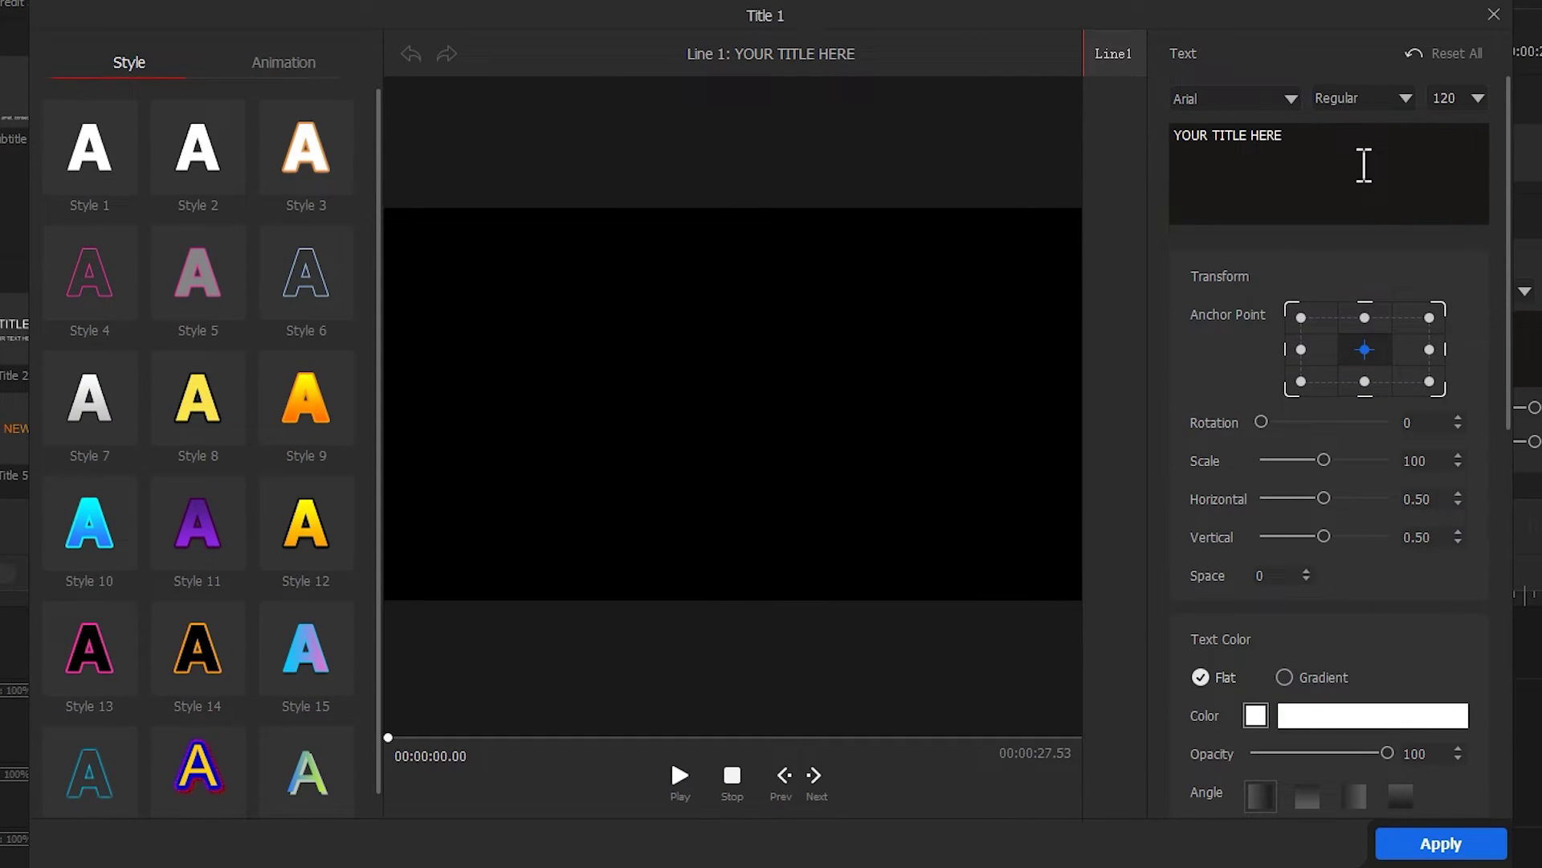
# Replace the title text with 'VIDEOPROC.VLOGGER.' repeated several times.
pyautogui.hotkey('ctrl', 'a')
pyautogui.write('VIDEOPR')
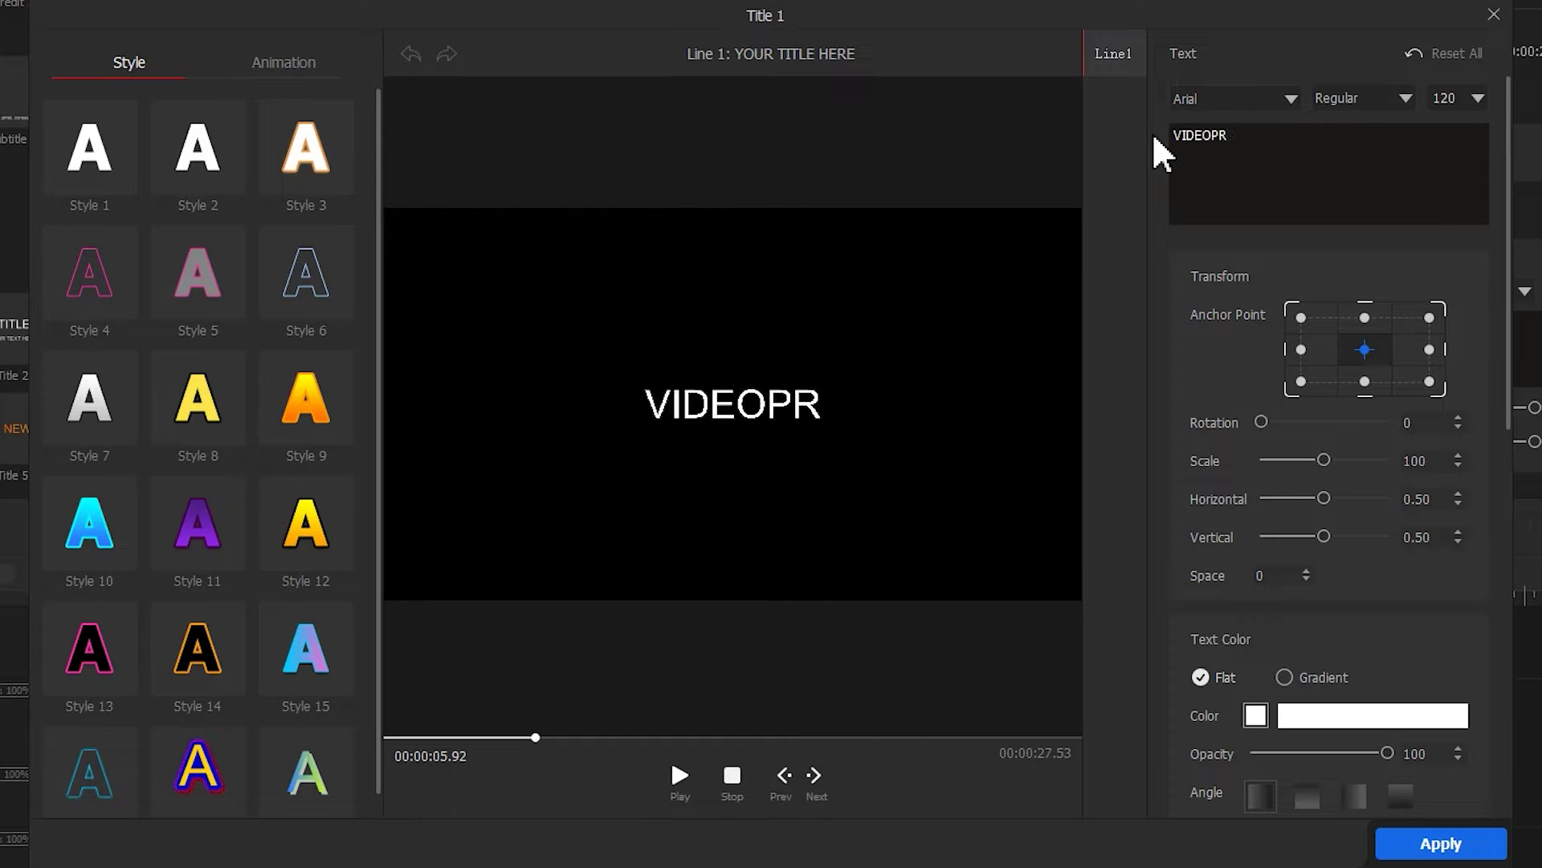
pyautogui.write('OC.VLOGGER.')
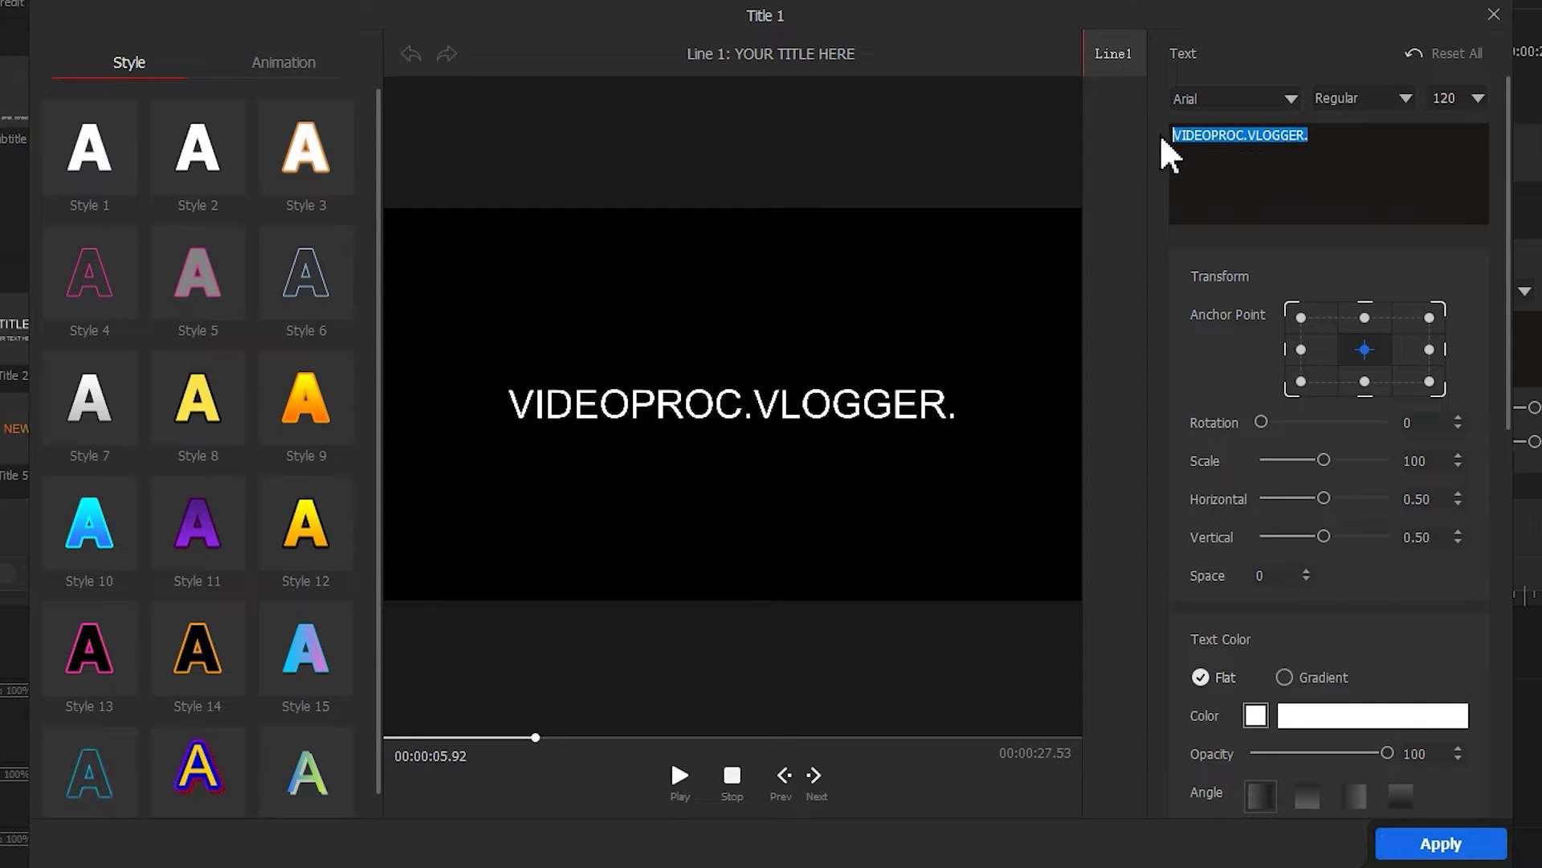
pyautogui.hotkey('ctrl', 'c')
pyautogui.click(1326, 137)
pyautogui.hotkey('ctrl', 'v')
pyautogui.hotkey('ctrl', 'v')
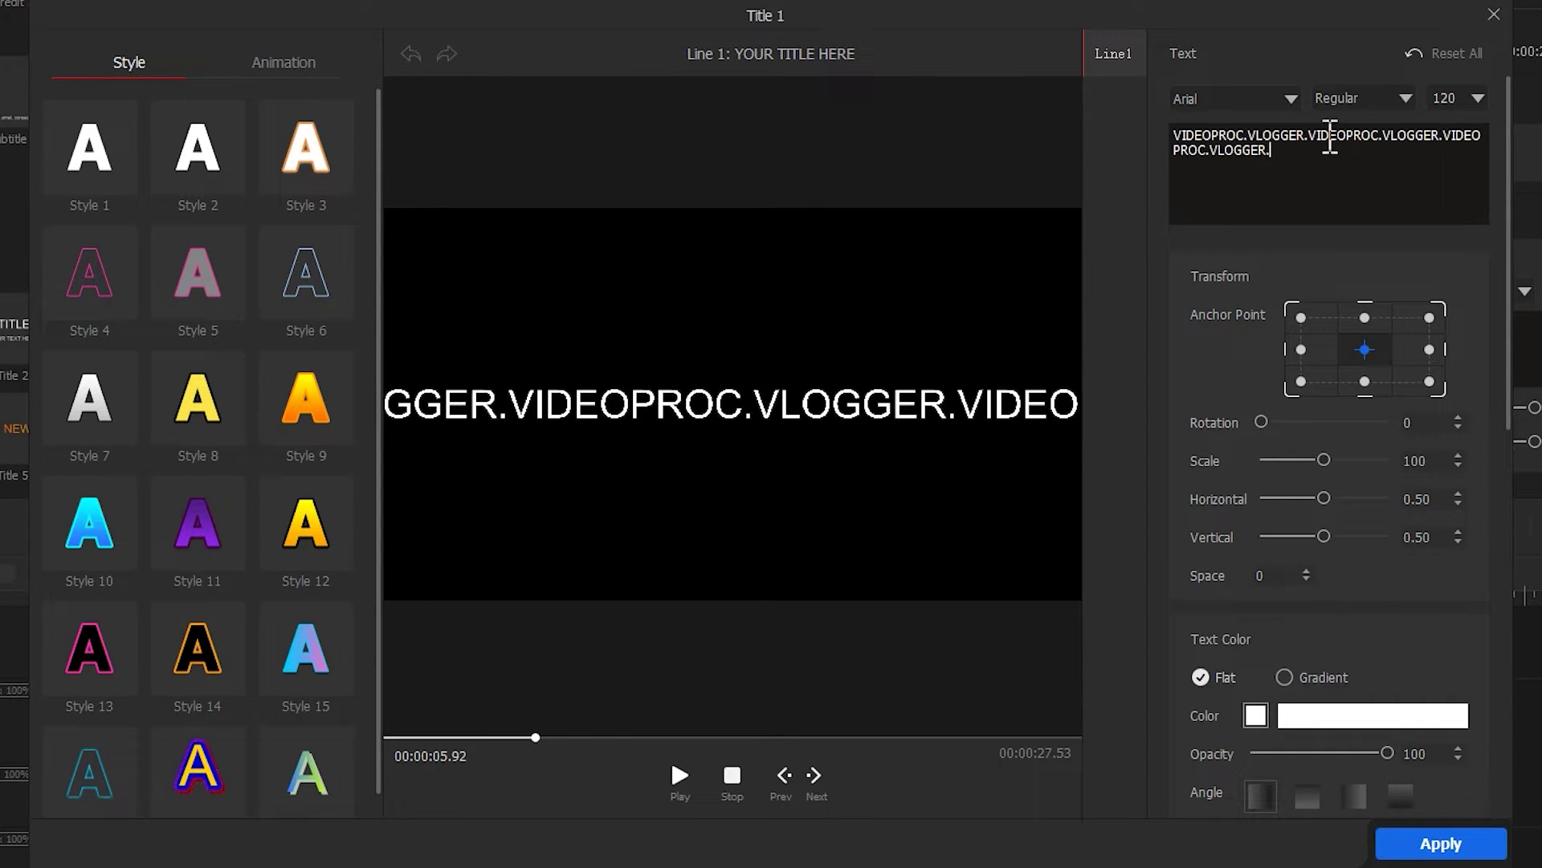
pyautogui.hotkey('ctrl', 'v')
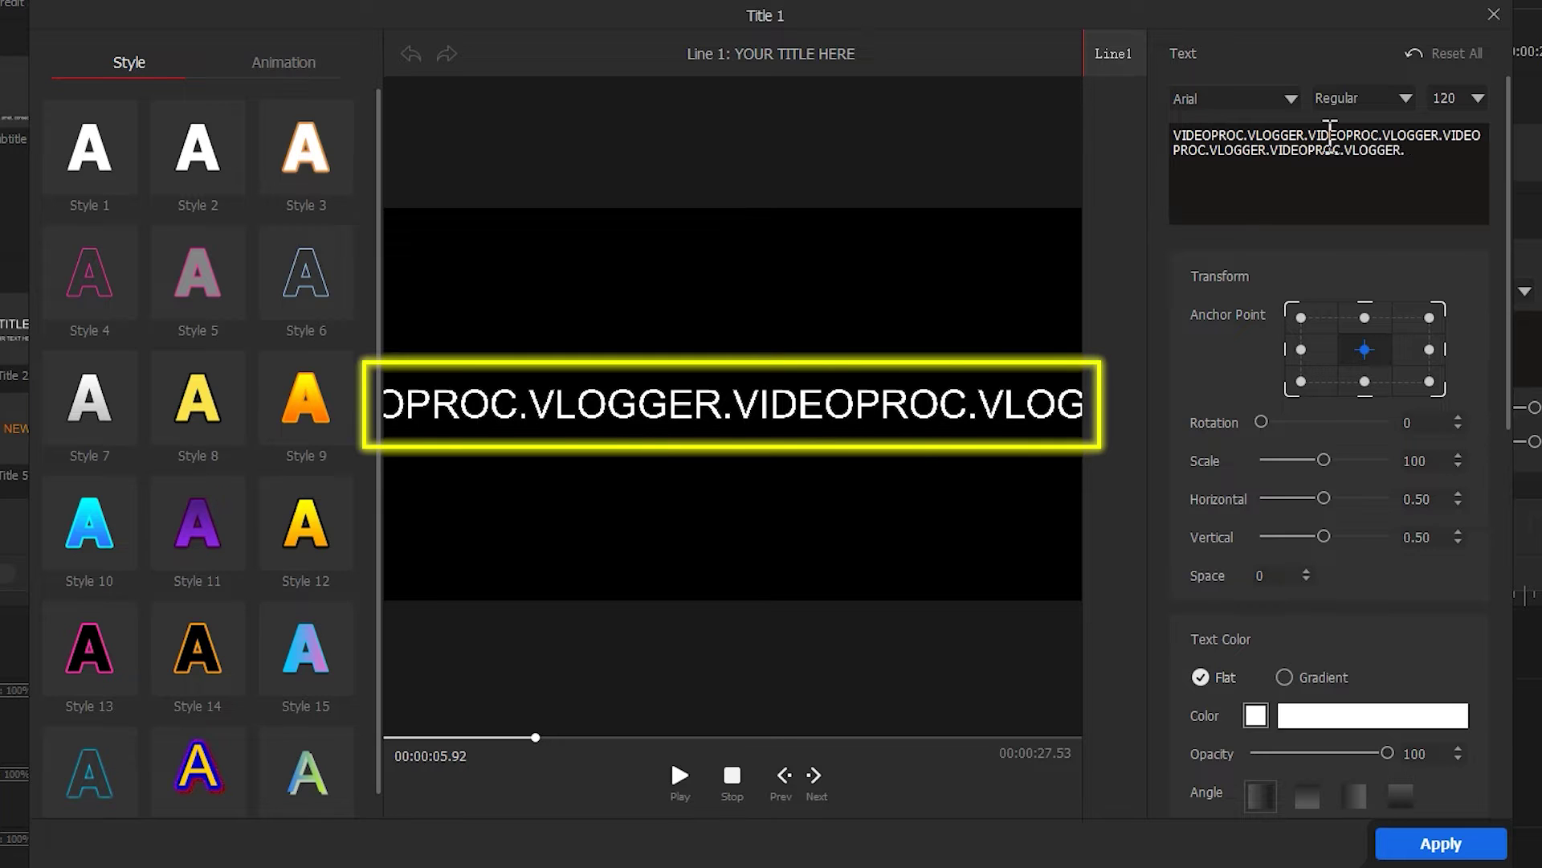
pyautogui.hotkey('ctrl', 'v')
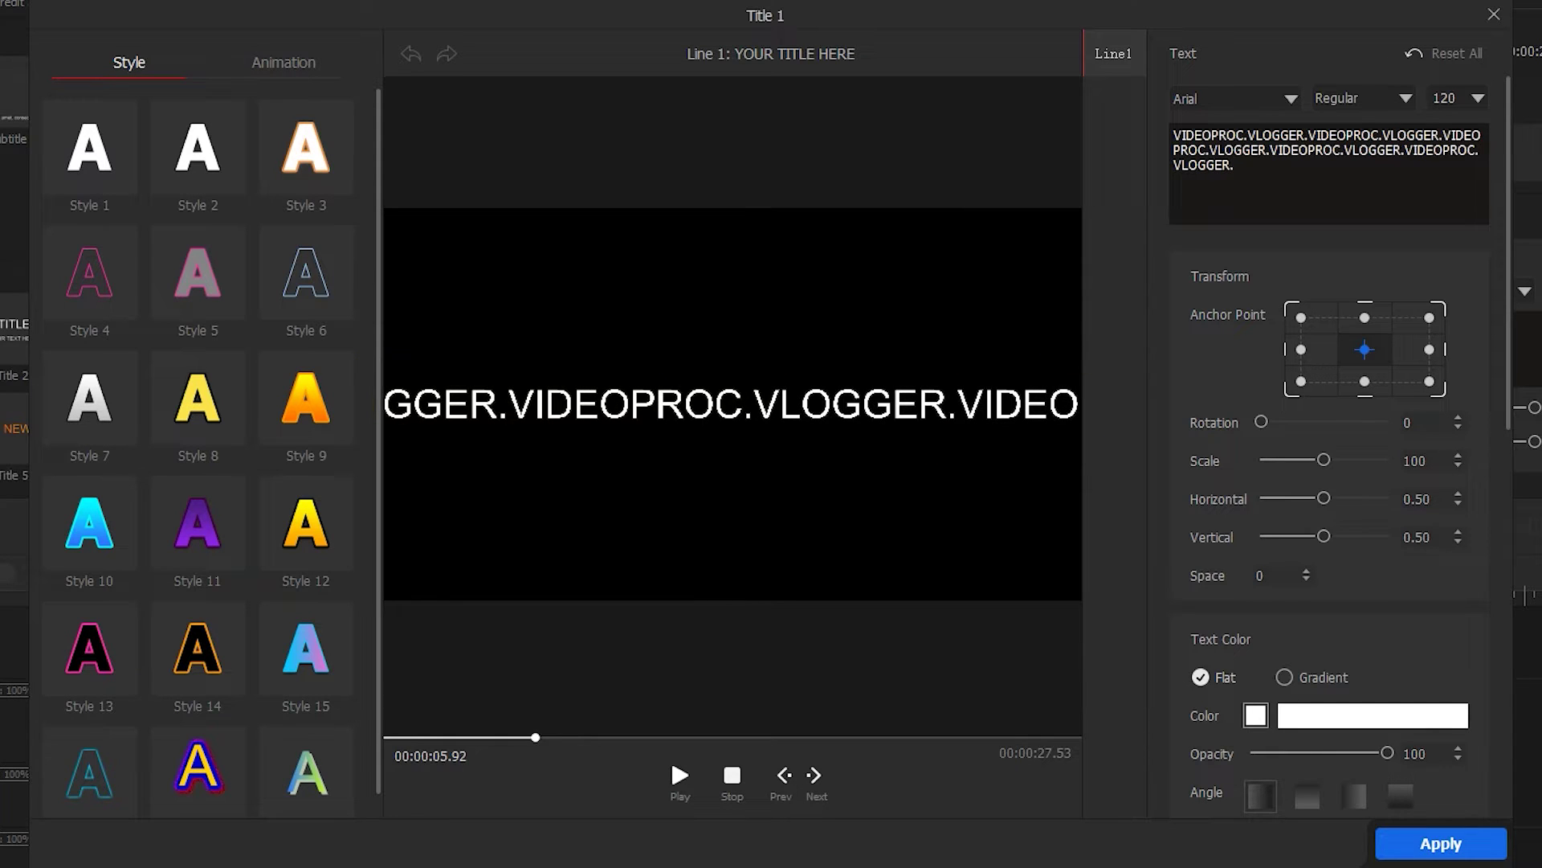
# Set the title font to Berlin Sans FB Demi.
pyautogui.click(1291, 100)
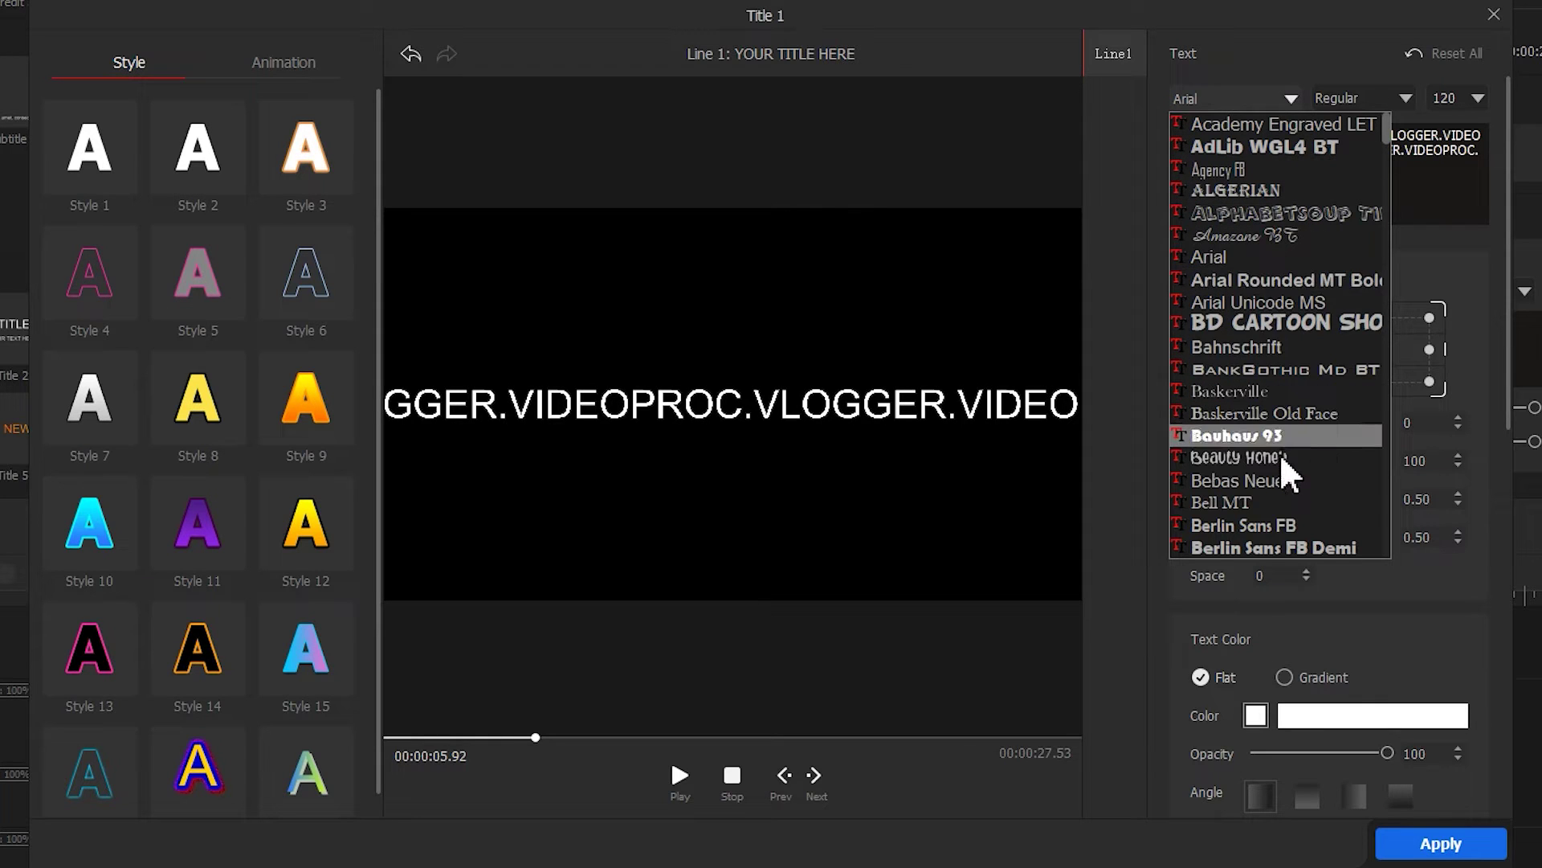
pyautogui.click(1290, 548)
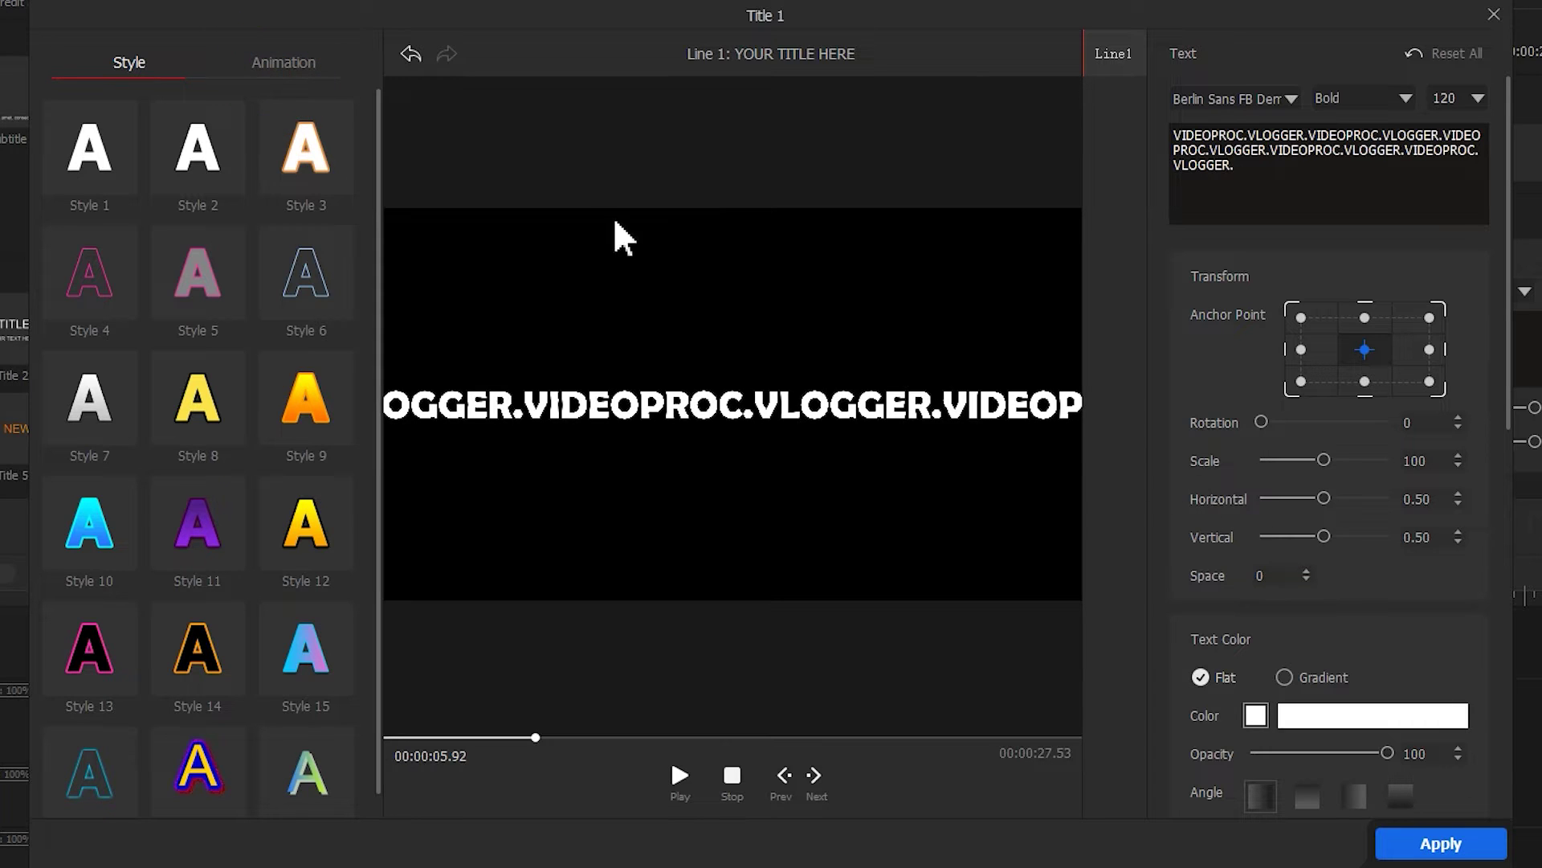
pyautogui.click(282, 63)
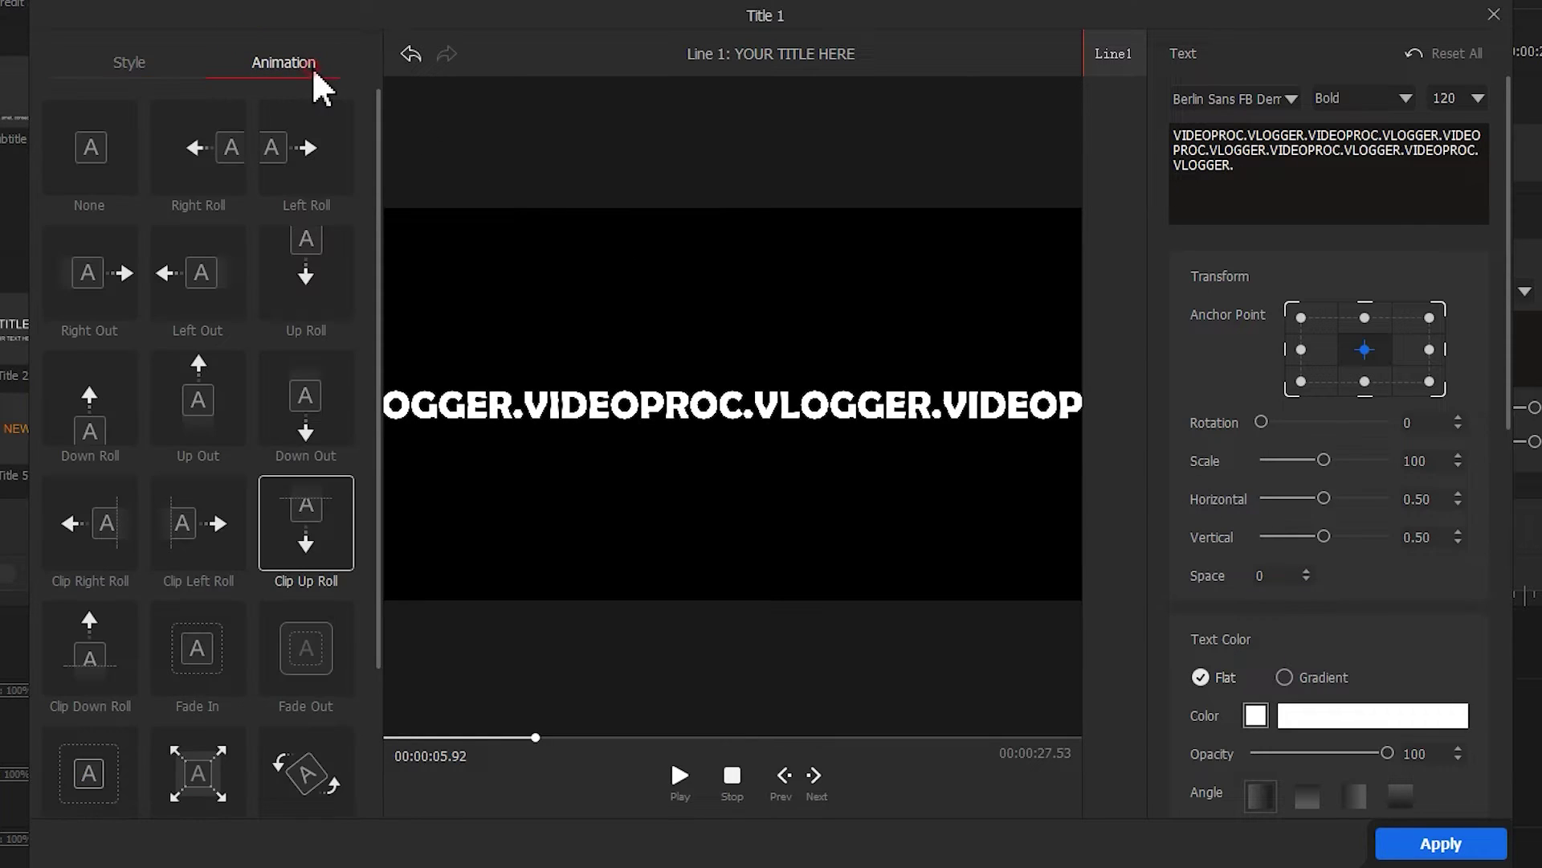
# Give the title a Right Out animation lasting 27,530 ms and apply it.
pyautogui.click(94, 277)
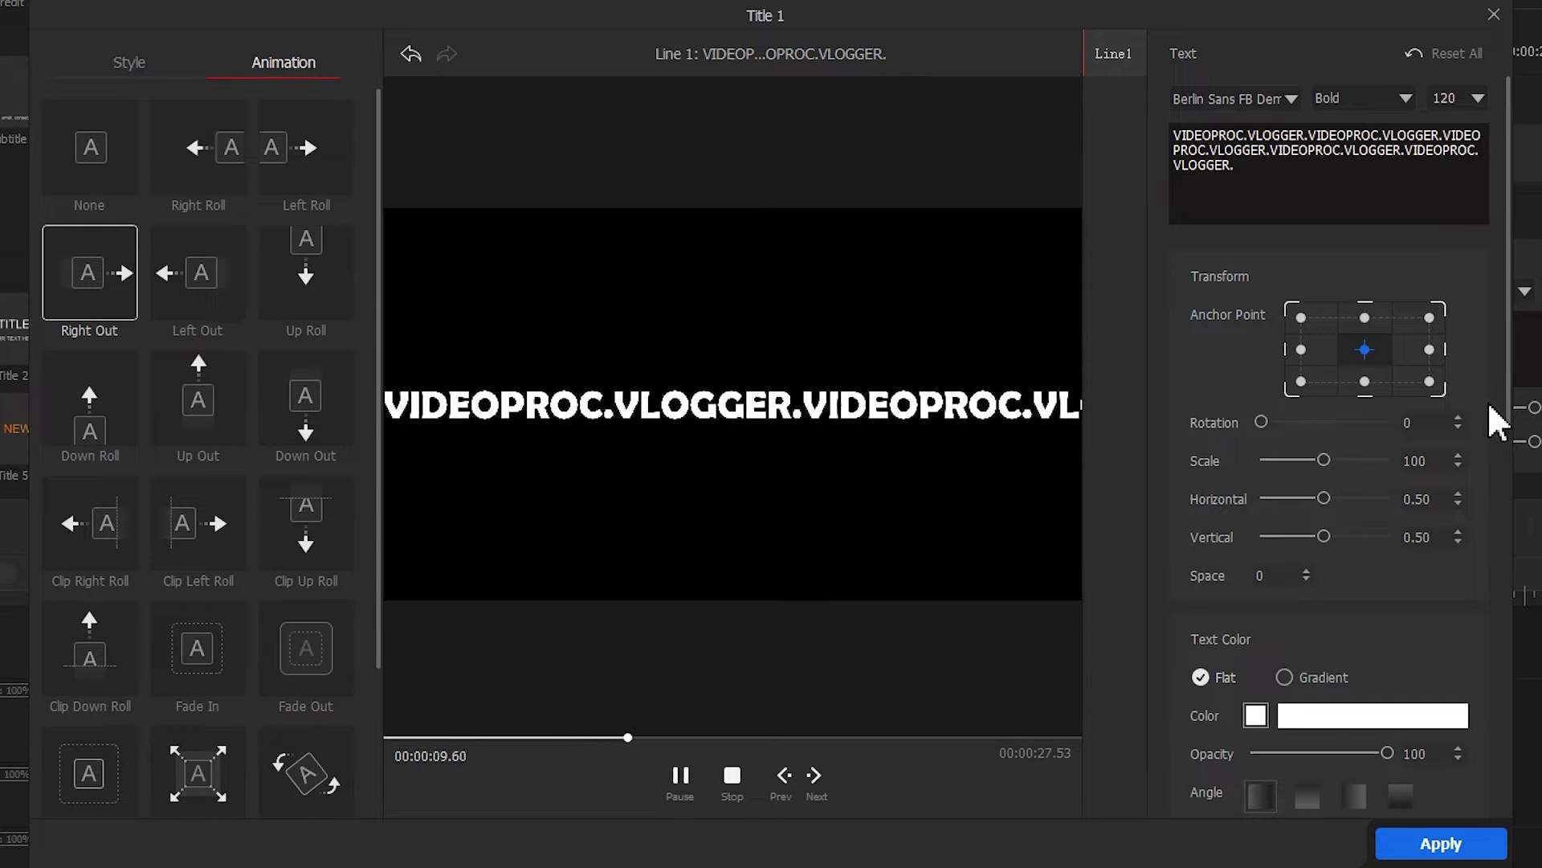
pyautogui.moveTo(1510, 422); pyautogui.dragTo(1531, 835)
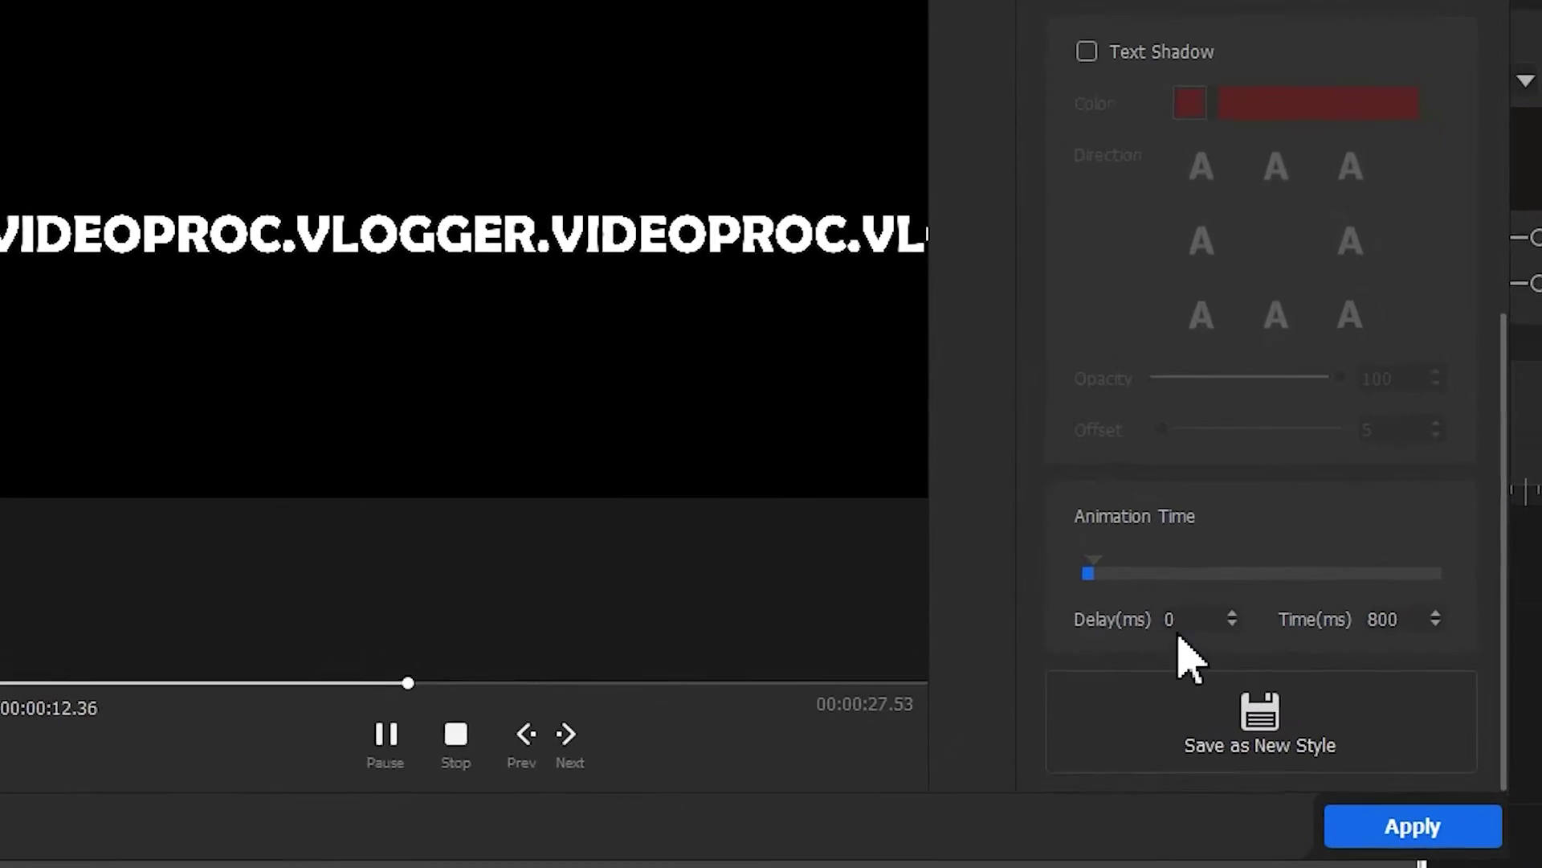
pyautogui.moveTo(987, 482); pyautogui.dragTo(1438, 482)
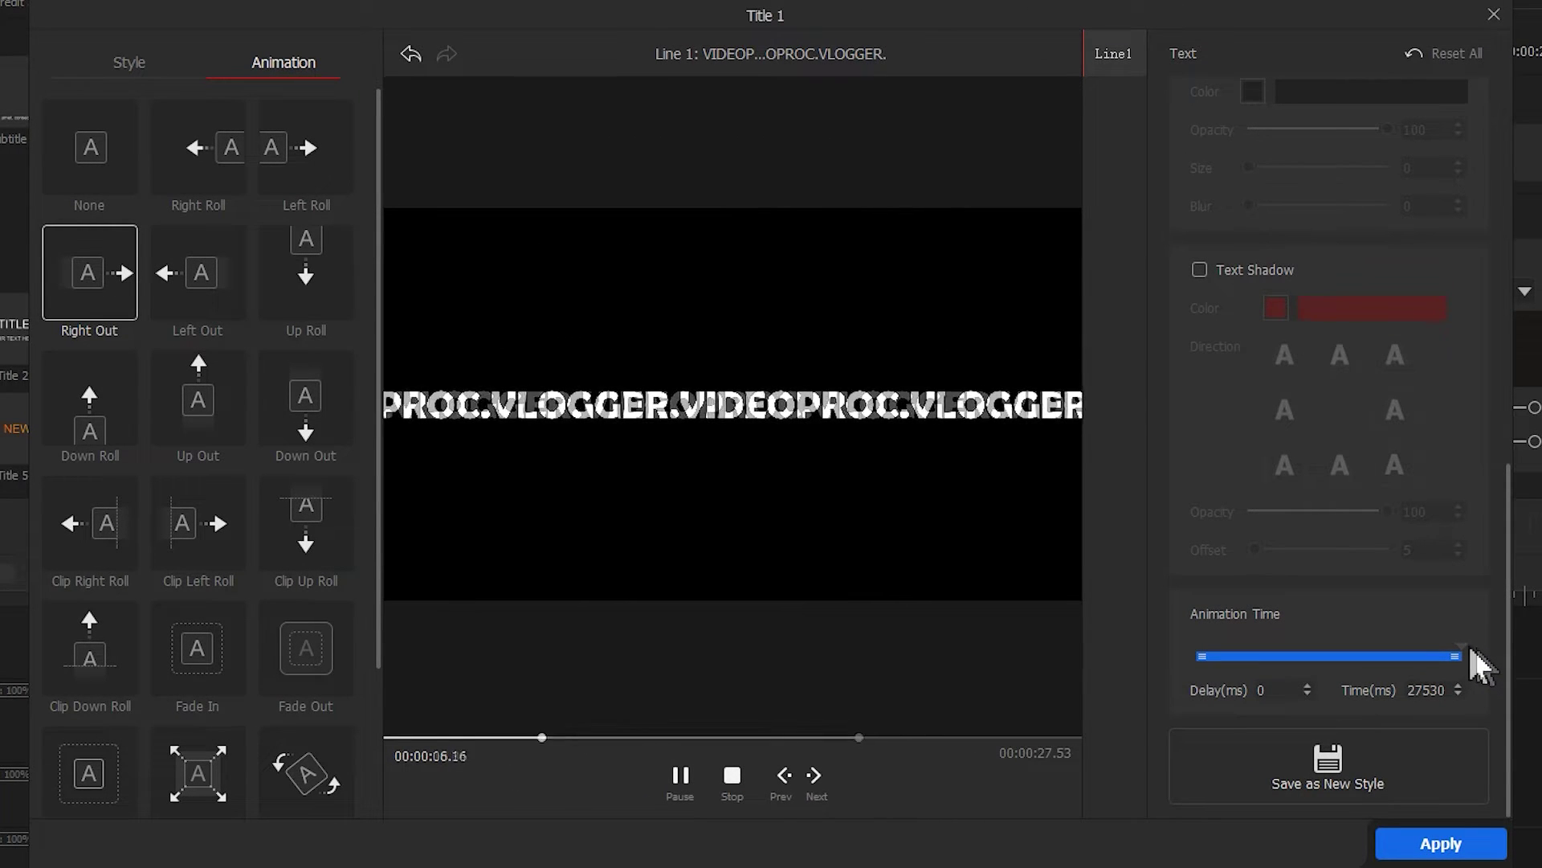
pyautogui.click(1478, 839)
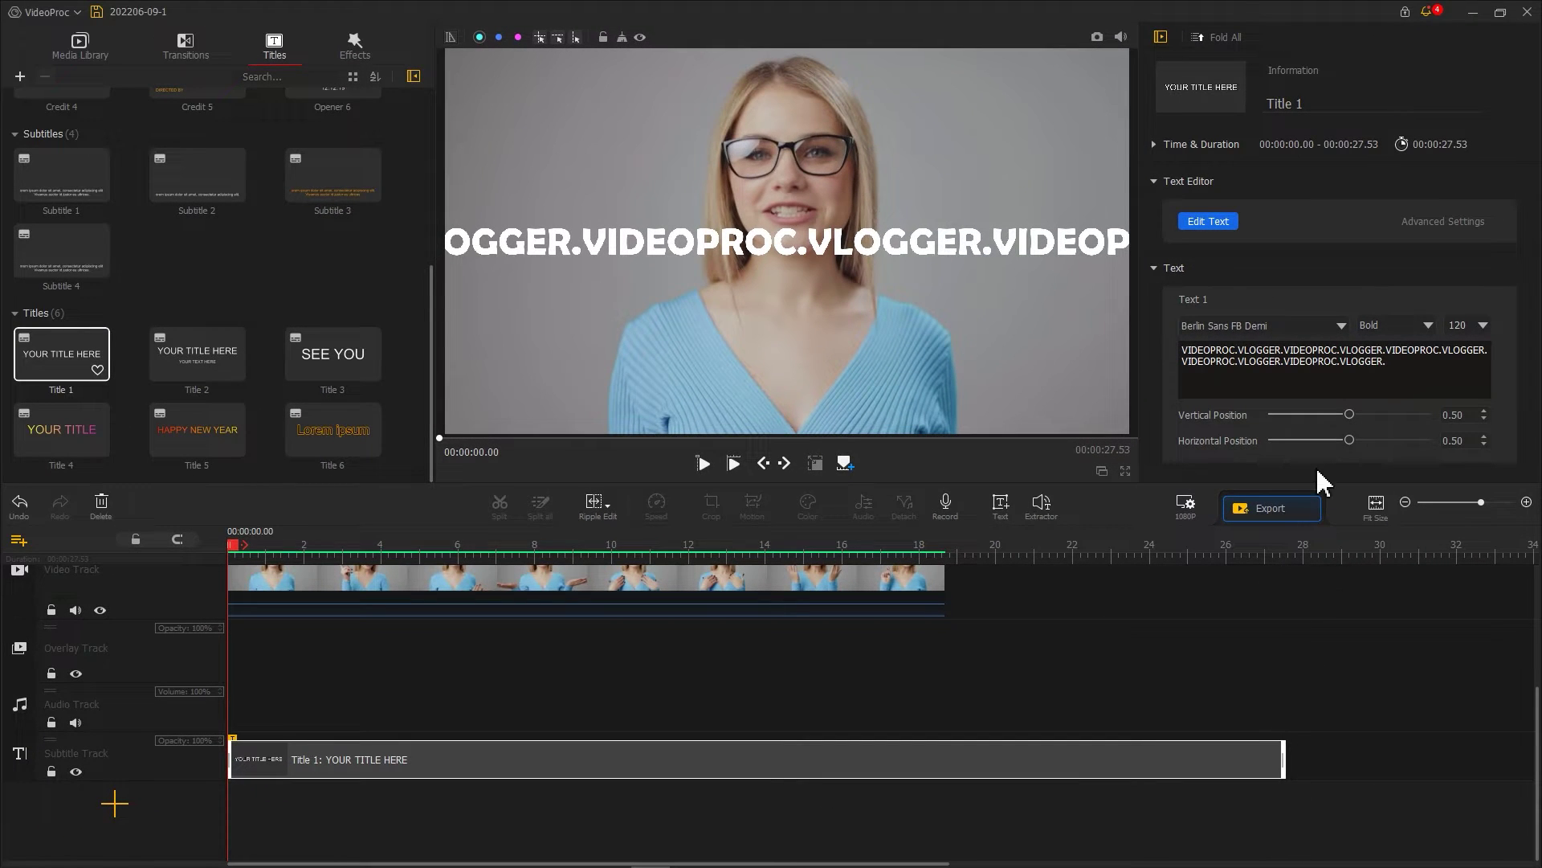
# Set the title's Vertical Position to 0.96, along the video's top edge.
pyautogui.moveTo(1349, 415); pyautogui.dragTo(1426, 410)
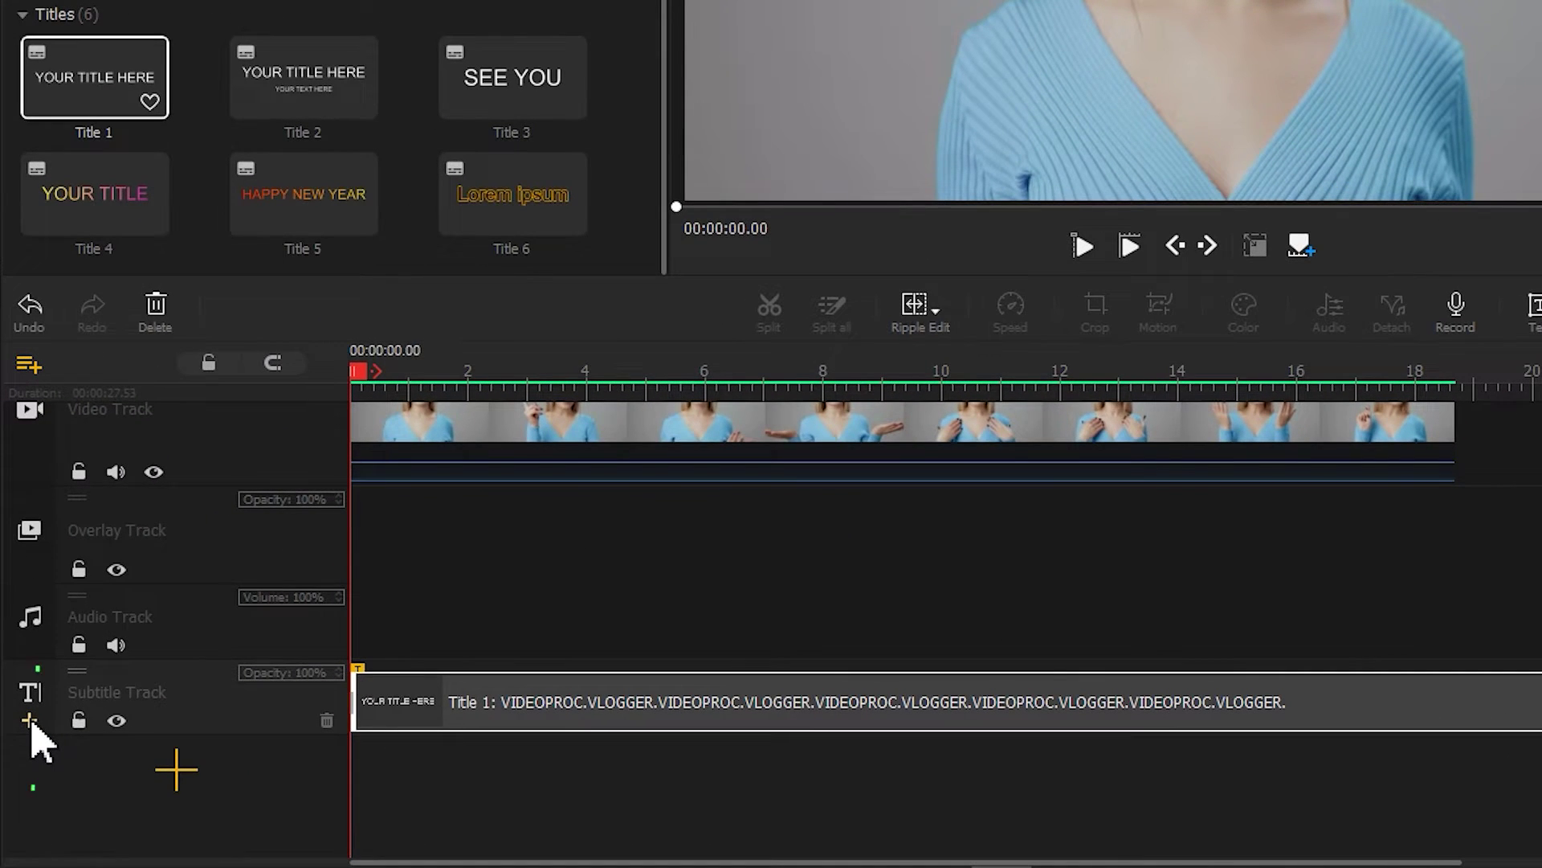
# Add three more subtitle tracks to the timeline.
pyautogui.click(30, 721)
pyautogui.click(31, 721)
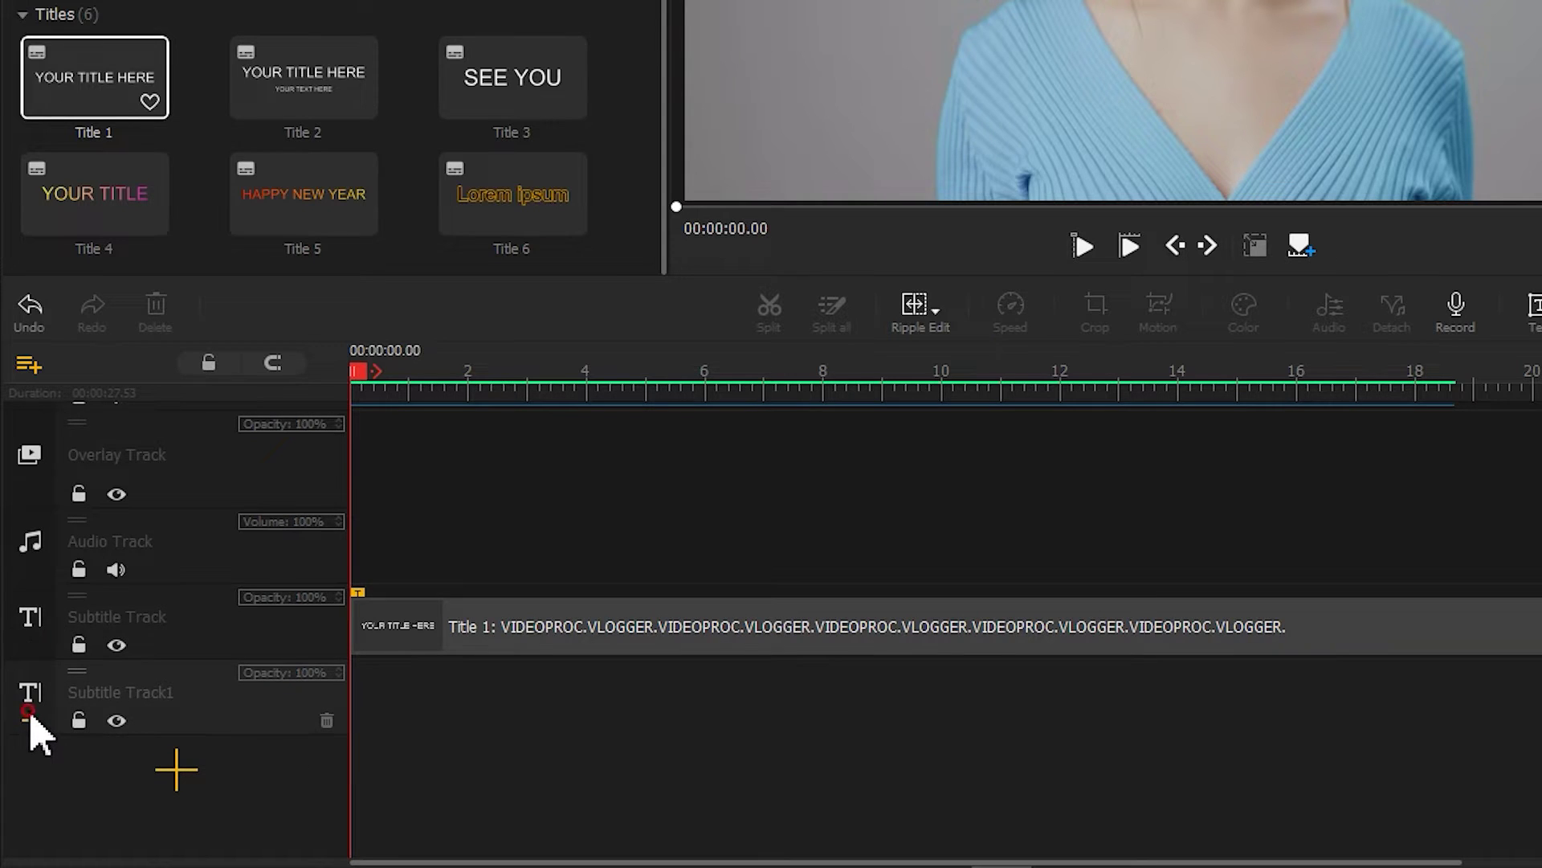
pyautogui.click(31, 721)
pyautogui.click(30, 723)
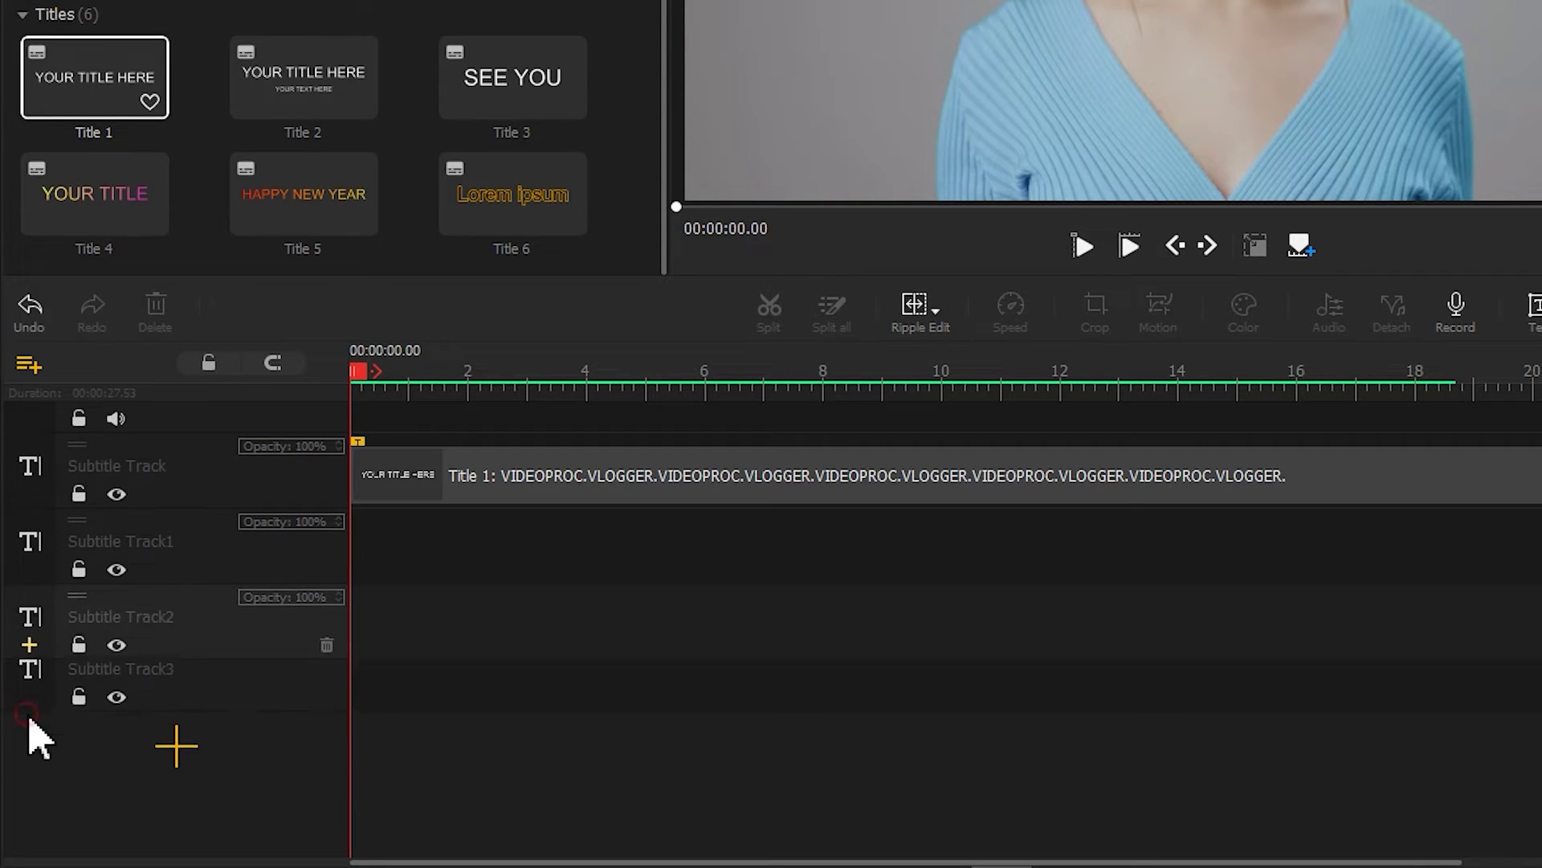
# Paste a copy of the title clip onto Subtitle Track1, aligned to 0 s.
pyautogui.click(412, 478)
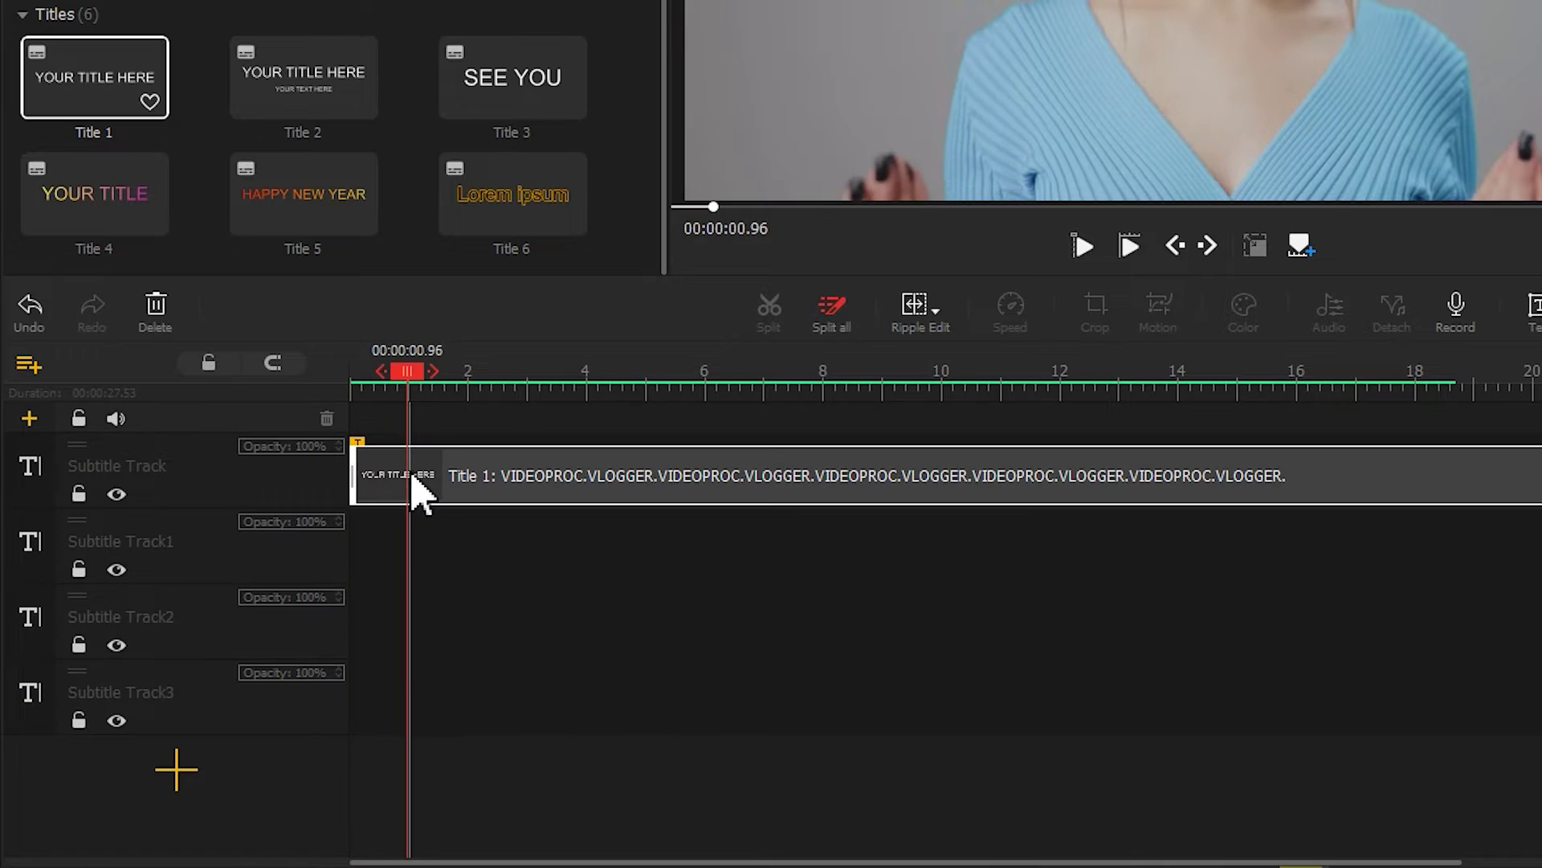
pyautogui.rightClick(416, 488)
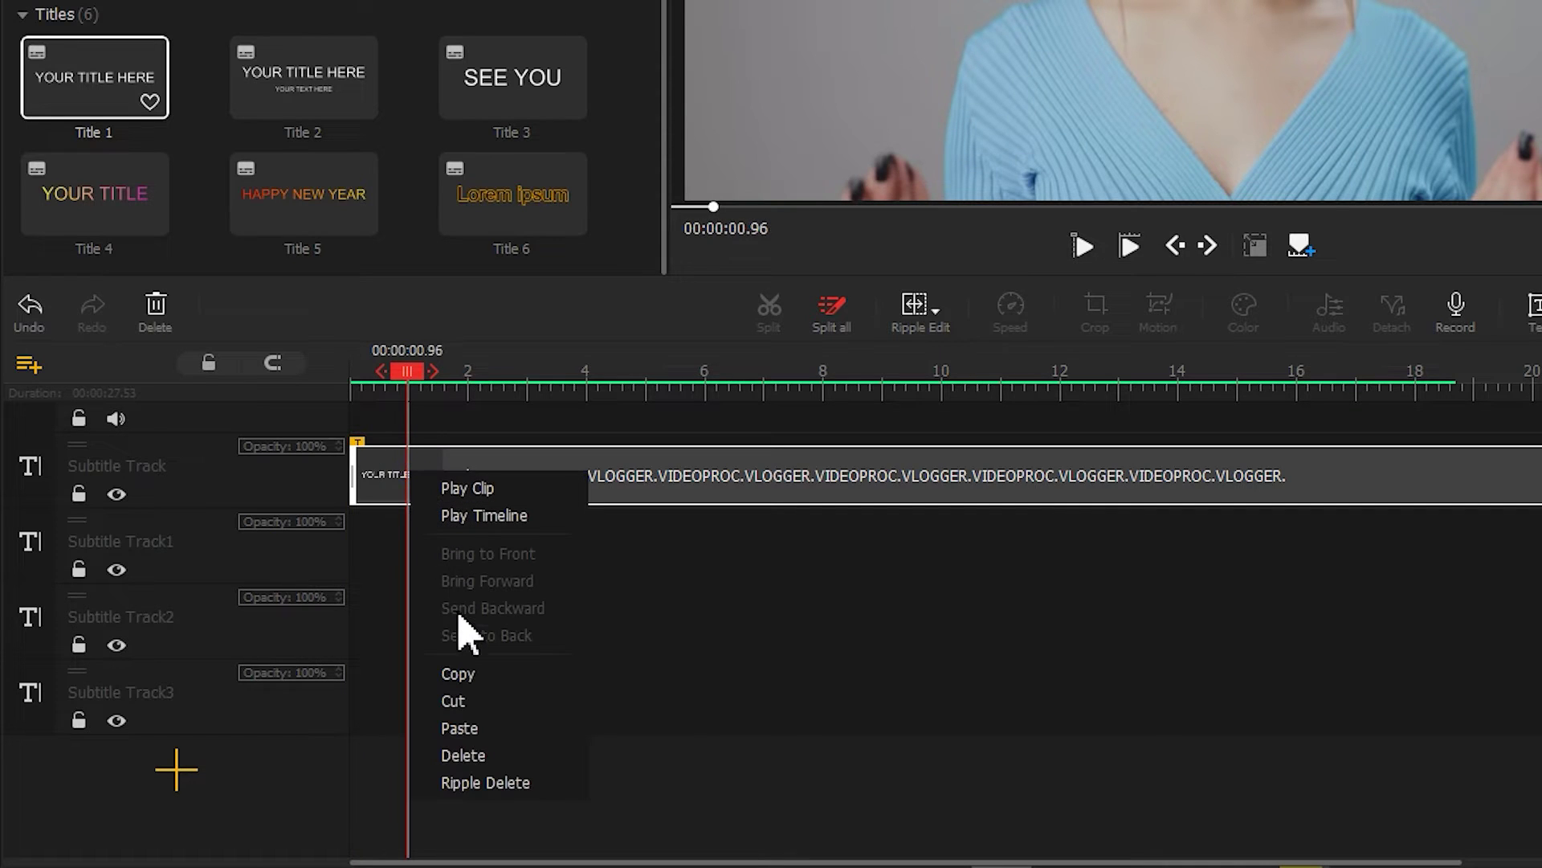
pyautogui.click(473, 673)
pyautogui.rightClick(390, 540)
pyautogui.click(421, 587)
pyautogui.moveTo(416, 579); pyautogui.dragTo(403, 578)
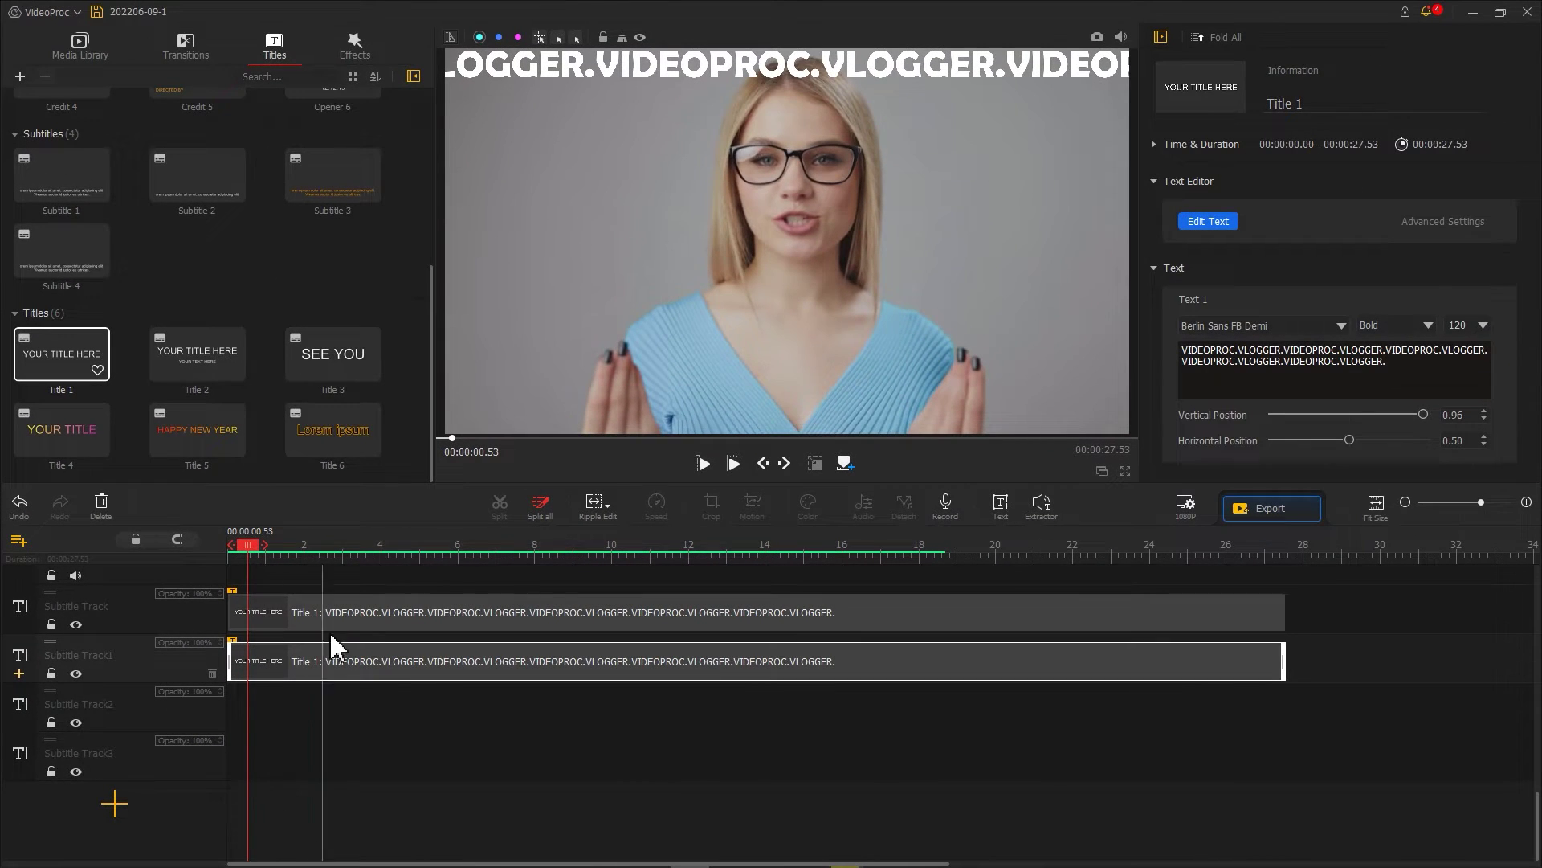
pyautogui.click(1201, 225)
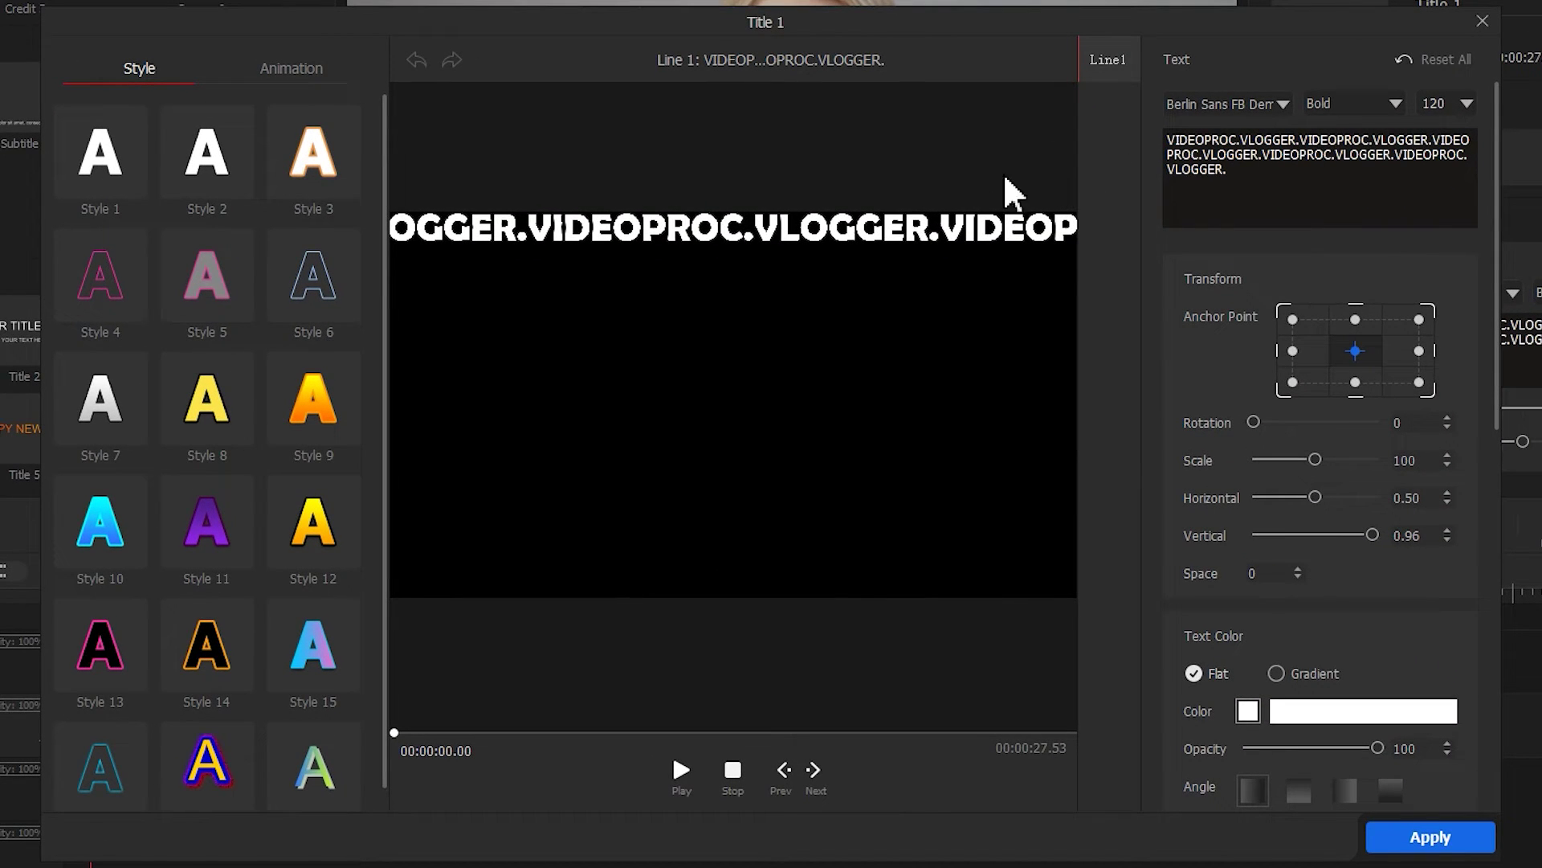
# Switch the copied title's animation to Left Out and apply it.
pyautogui.click(305, 69)
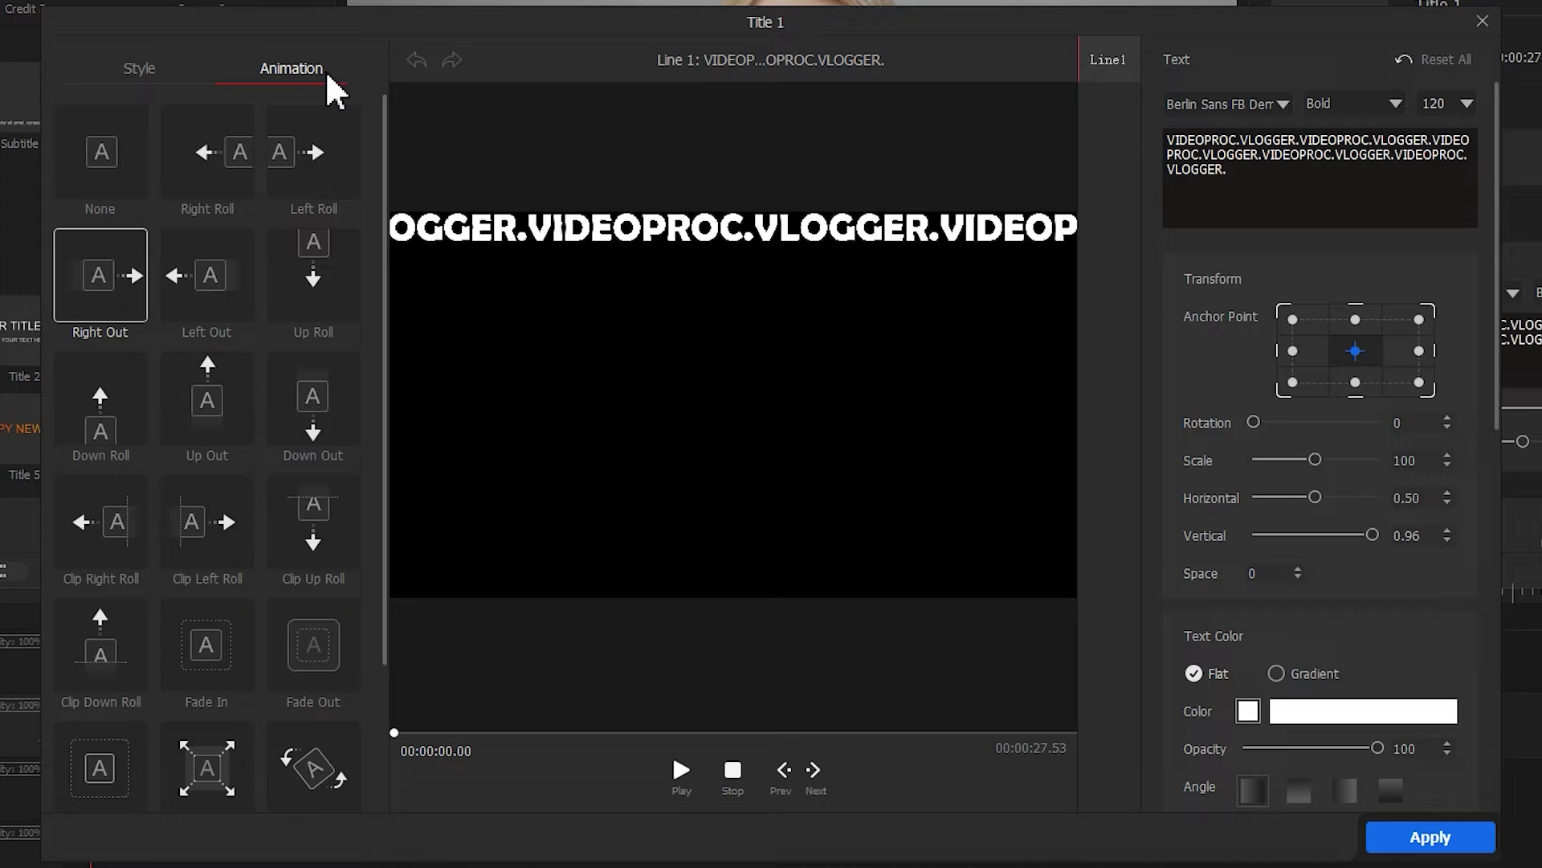
pyautogui.click(238, 254)
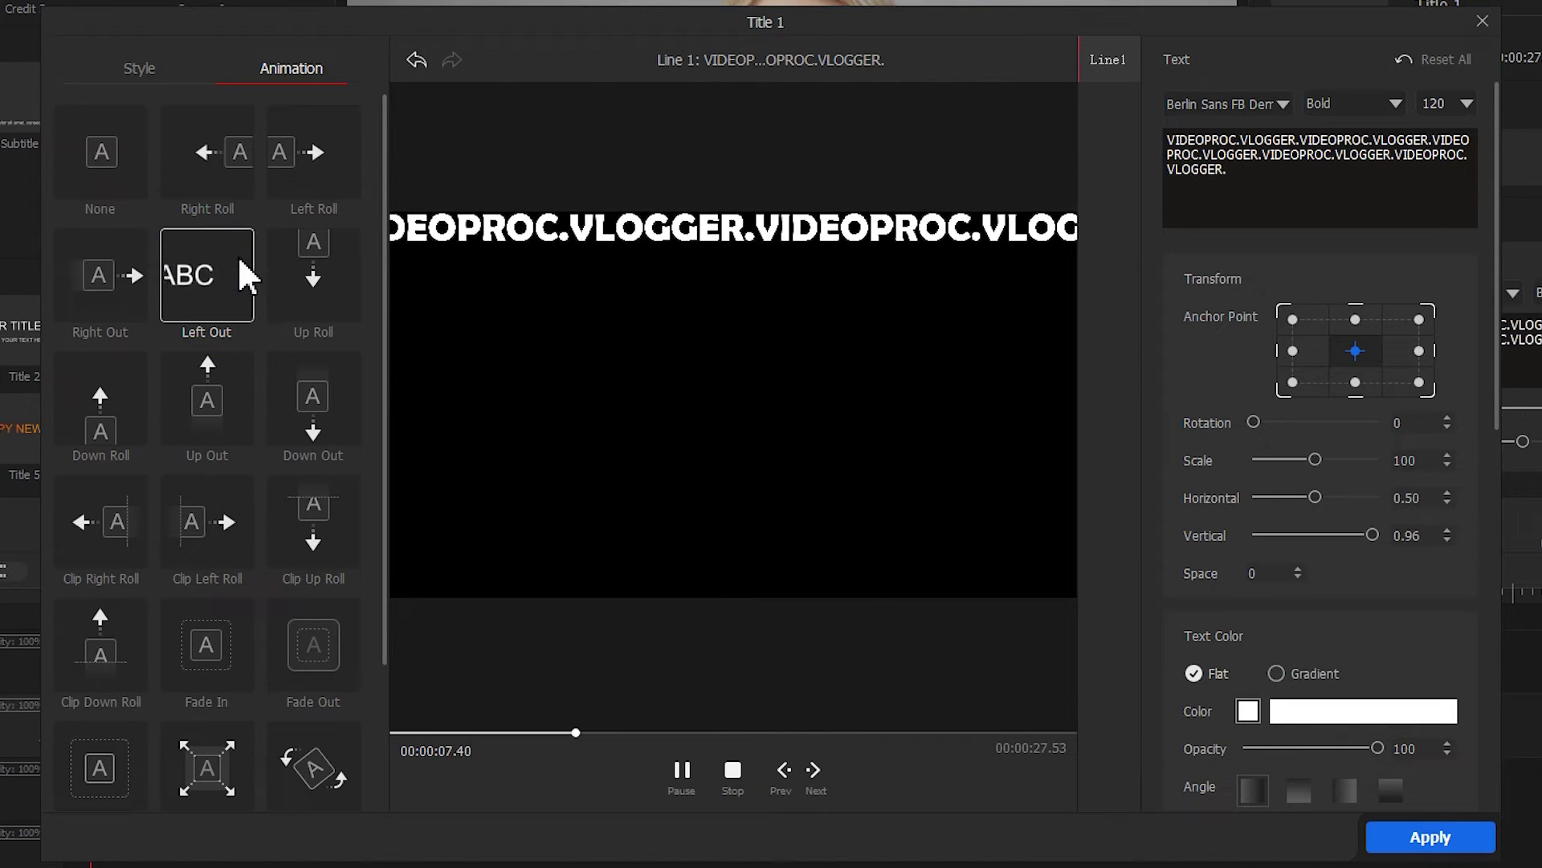
pyautogui.click(1425, 837)
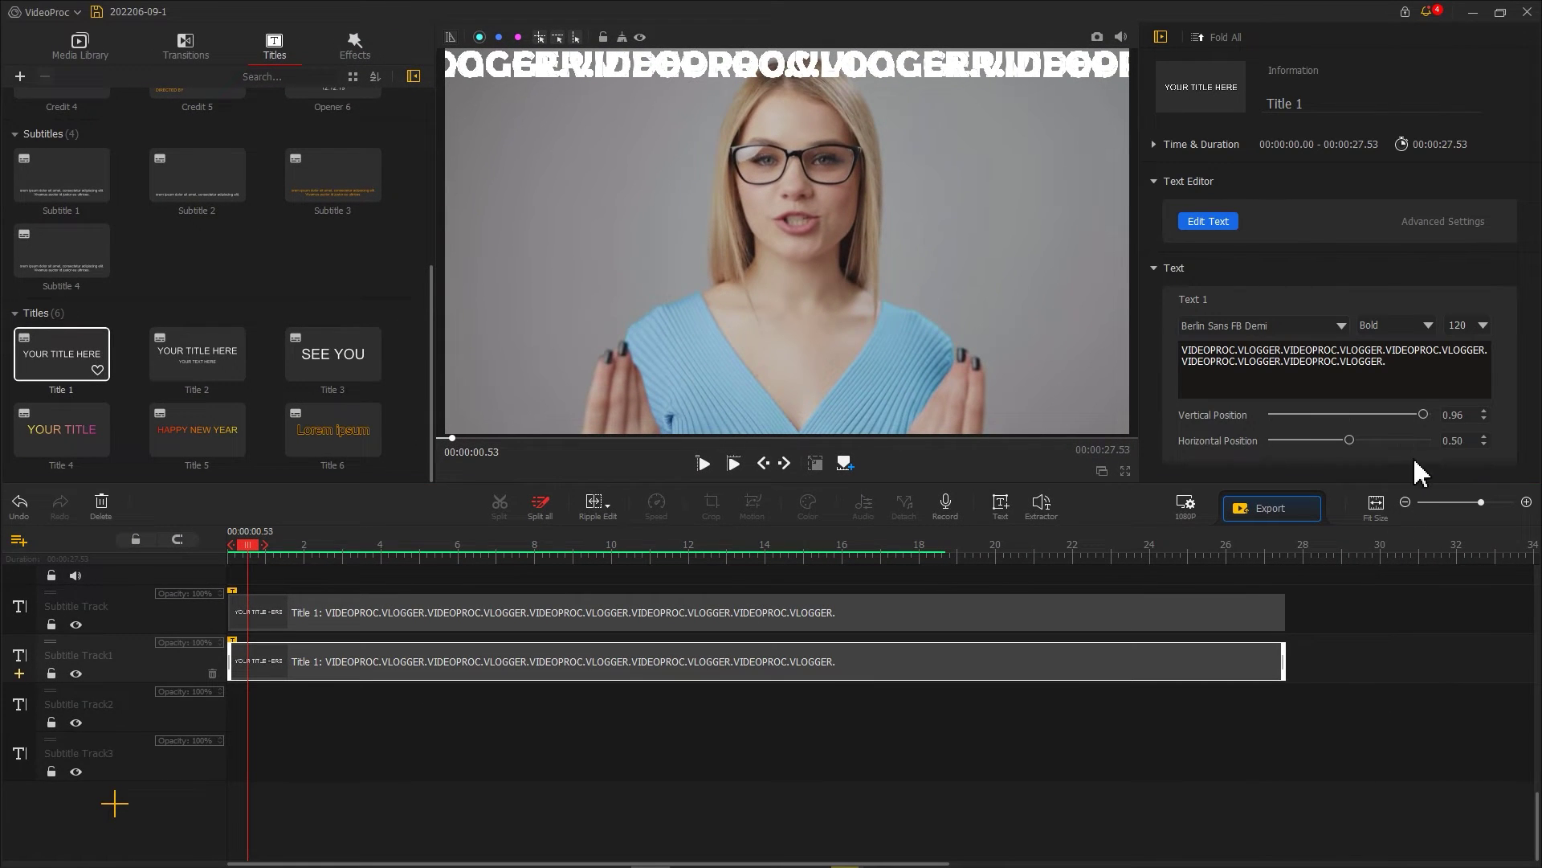
# Set the copied title's Vertical Position to 0.04 and paste a third copy onto Subtitle Track2.
pyautogui.moveTo(1424, 414); pyautogui.dragTo(1277, 415)
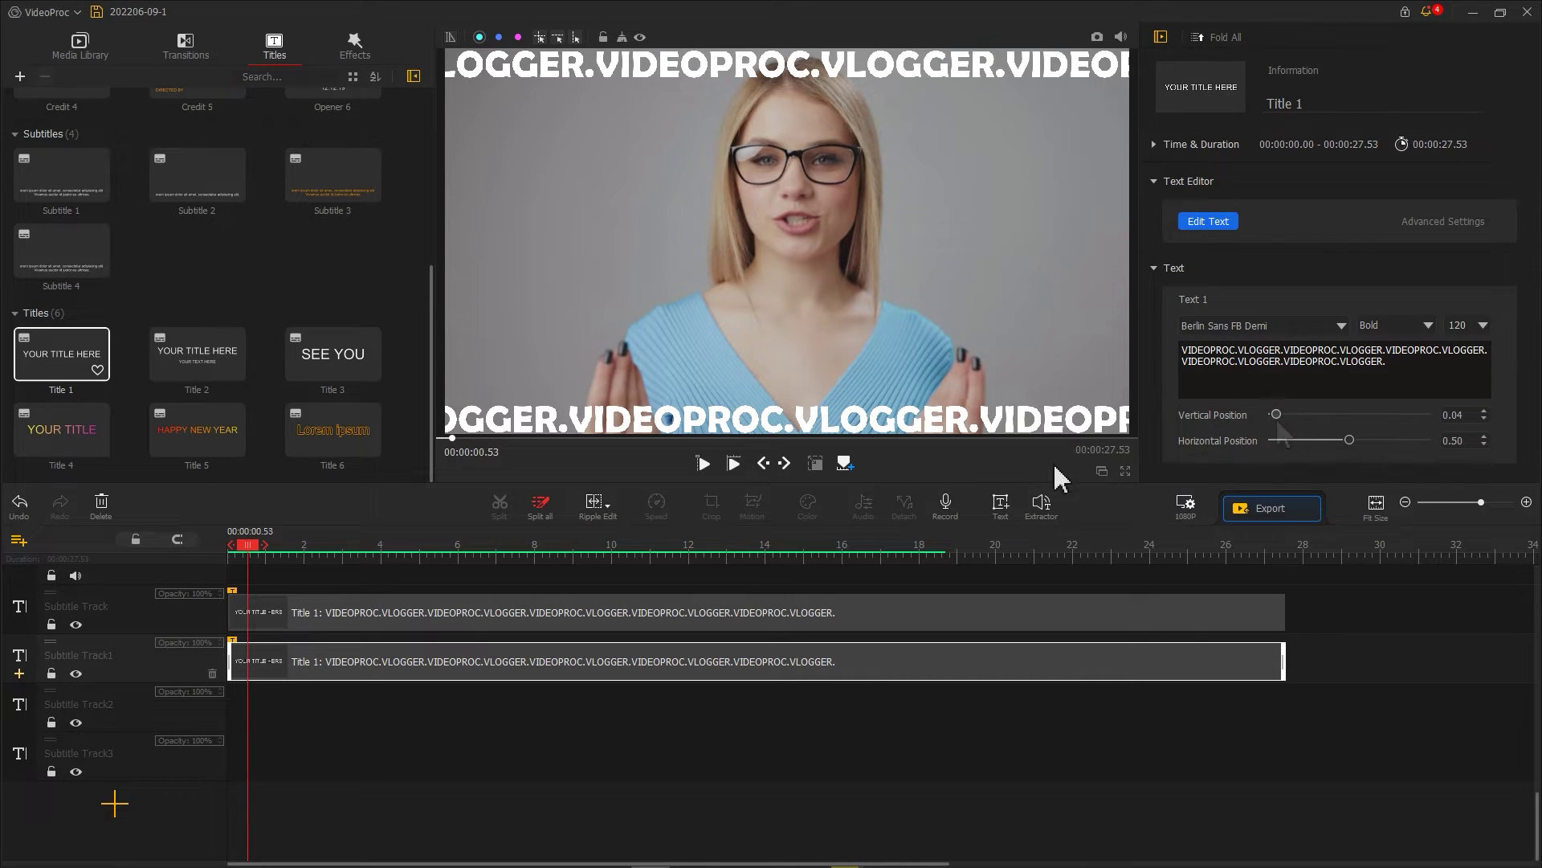
pyautogui.rightClick(304, 647)
pyautogui.click(286, 734)
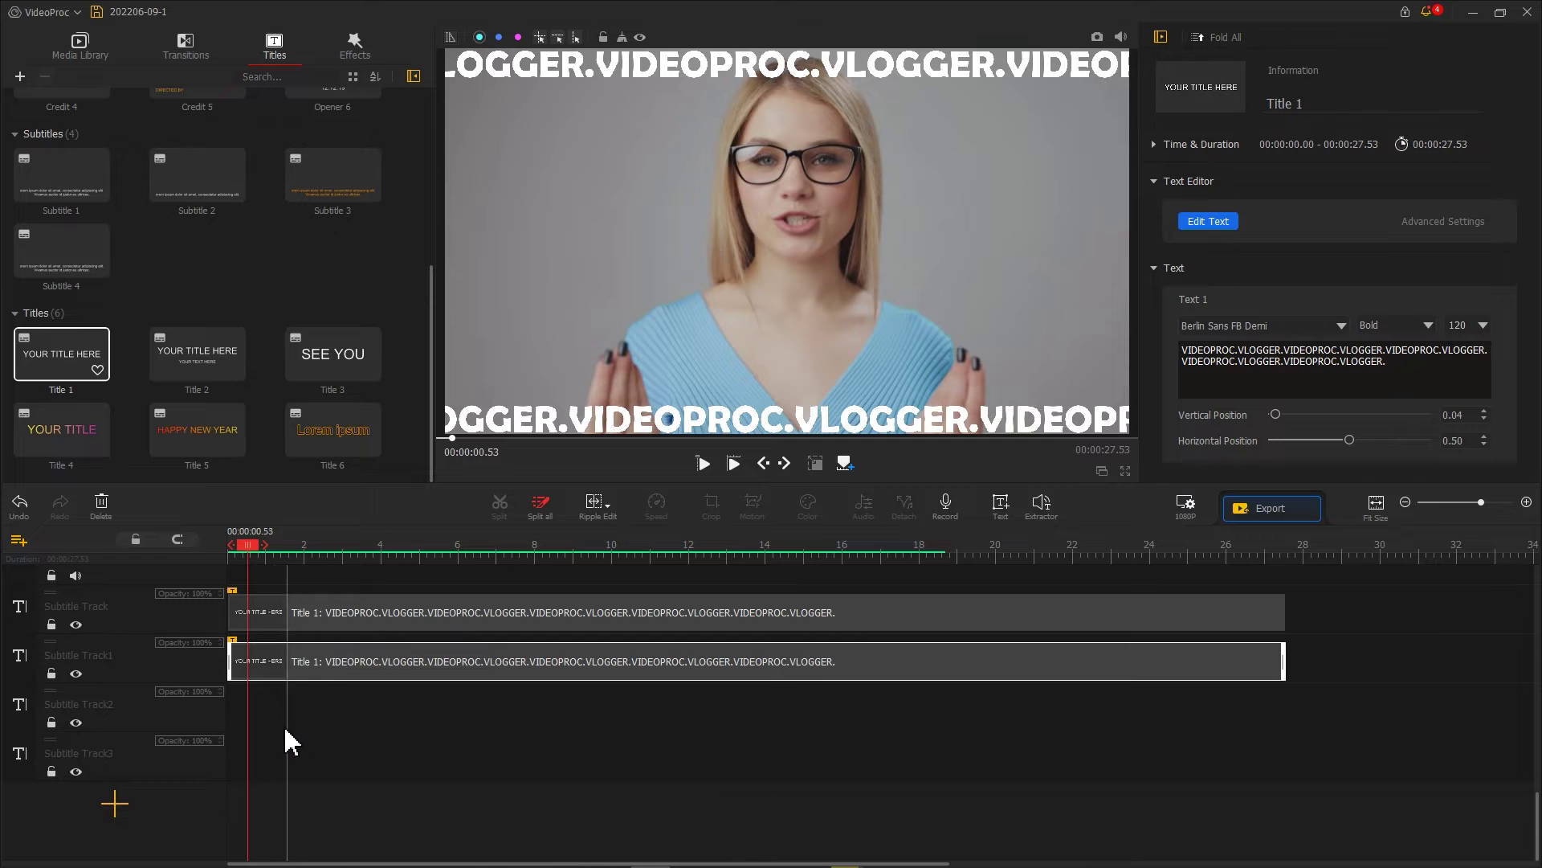
pyautogui.rightClick(273, 715)
pyautogui.click(297, 748)
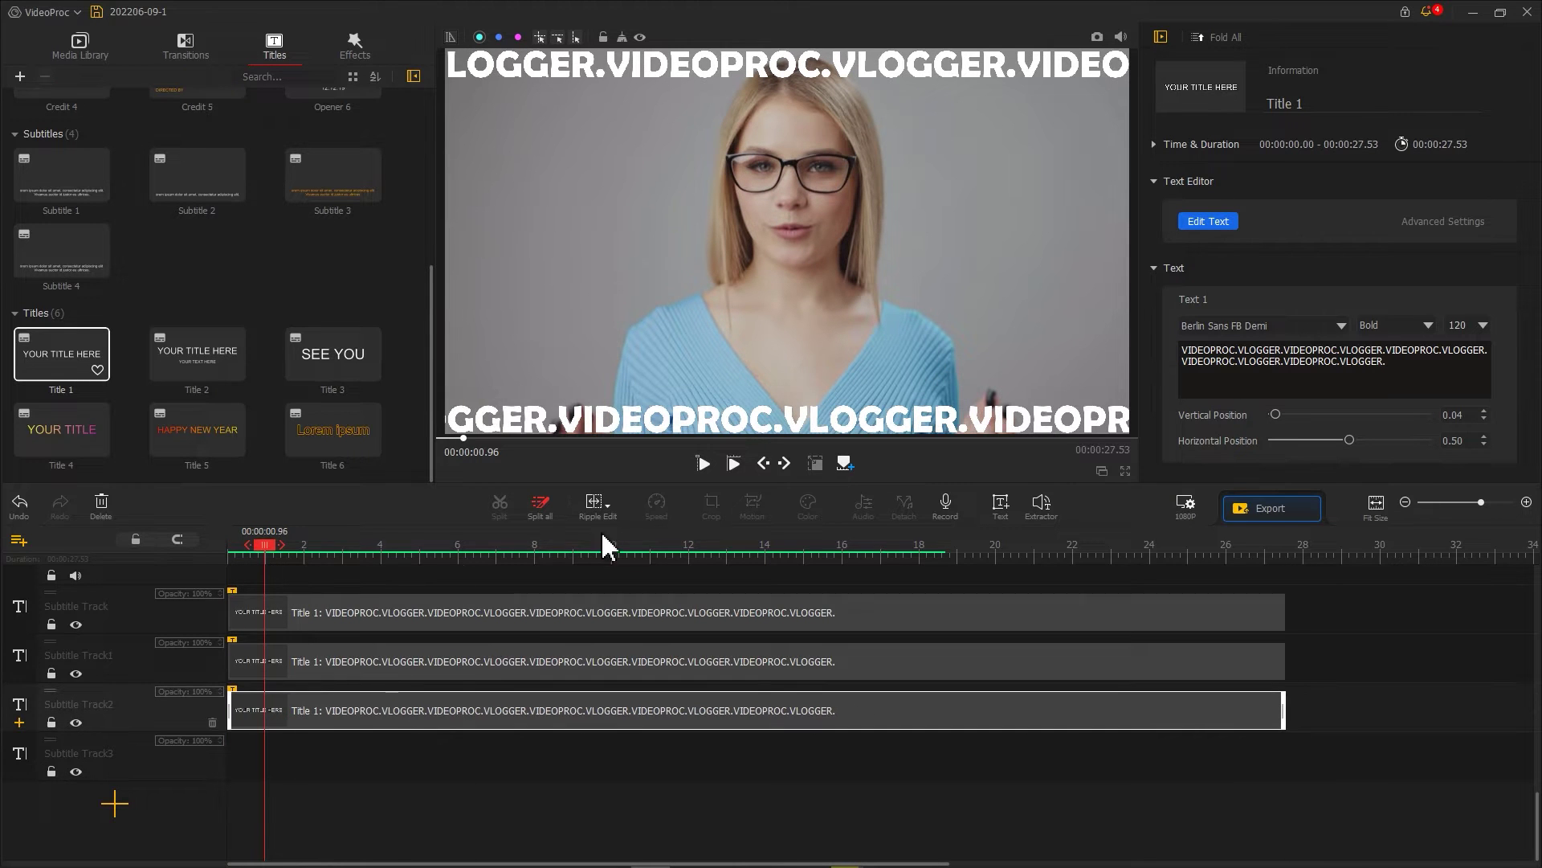
pyautogui.click(1210, 220)
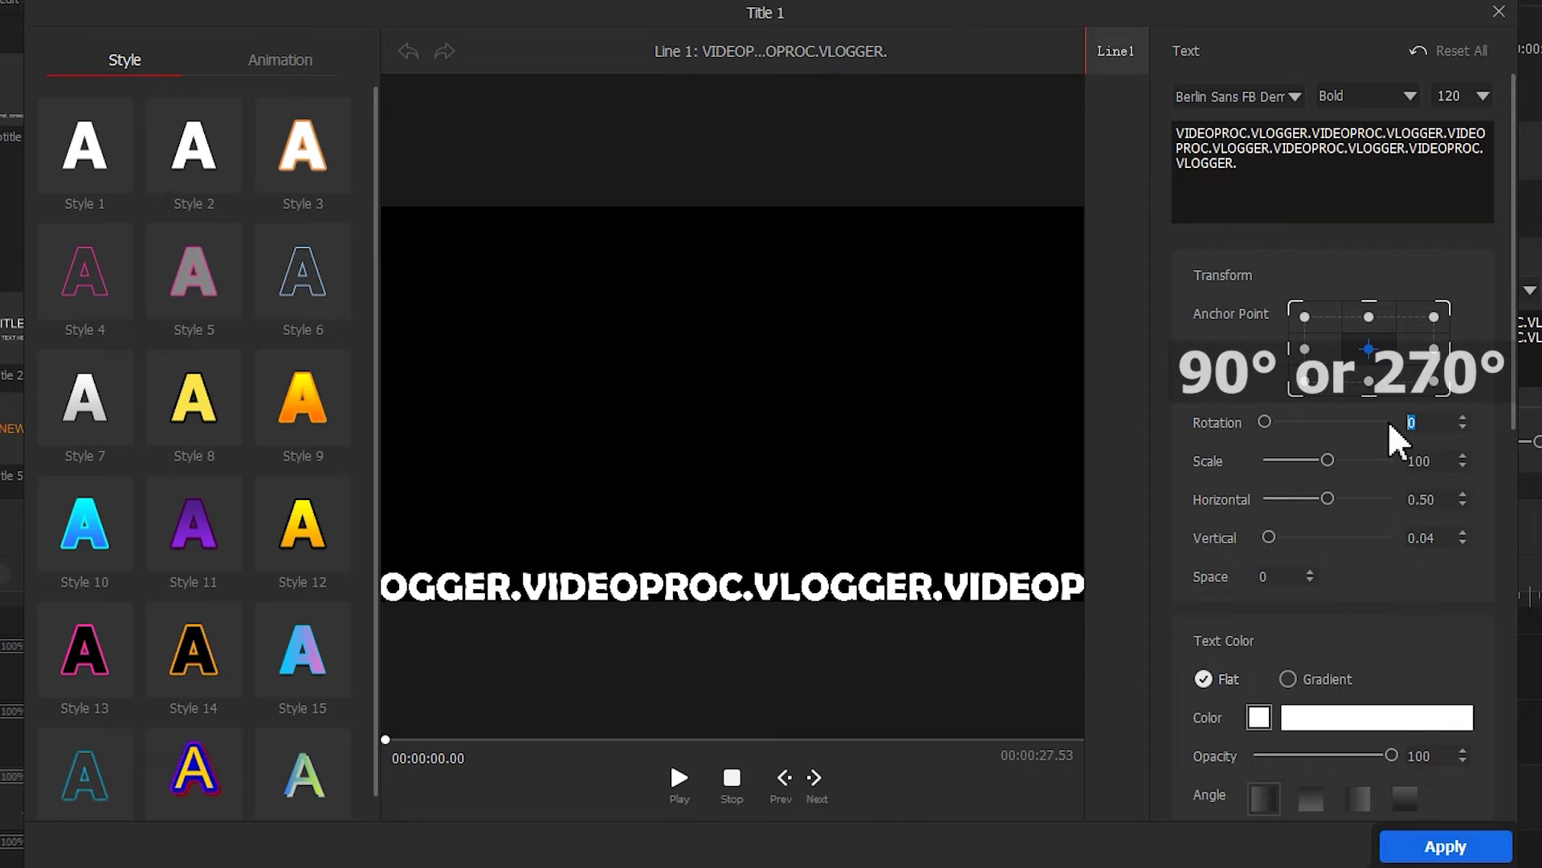
# Rotate the third title 90° and give it the Down Roll animation.
pyautogui.write('90')
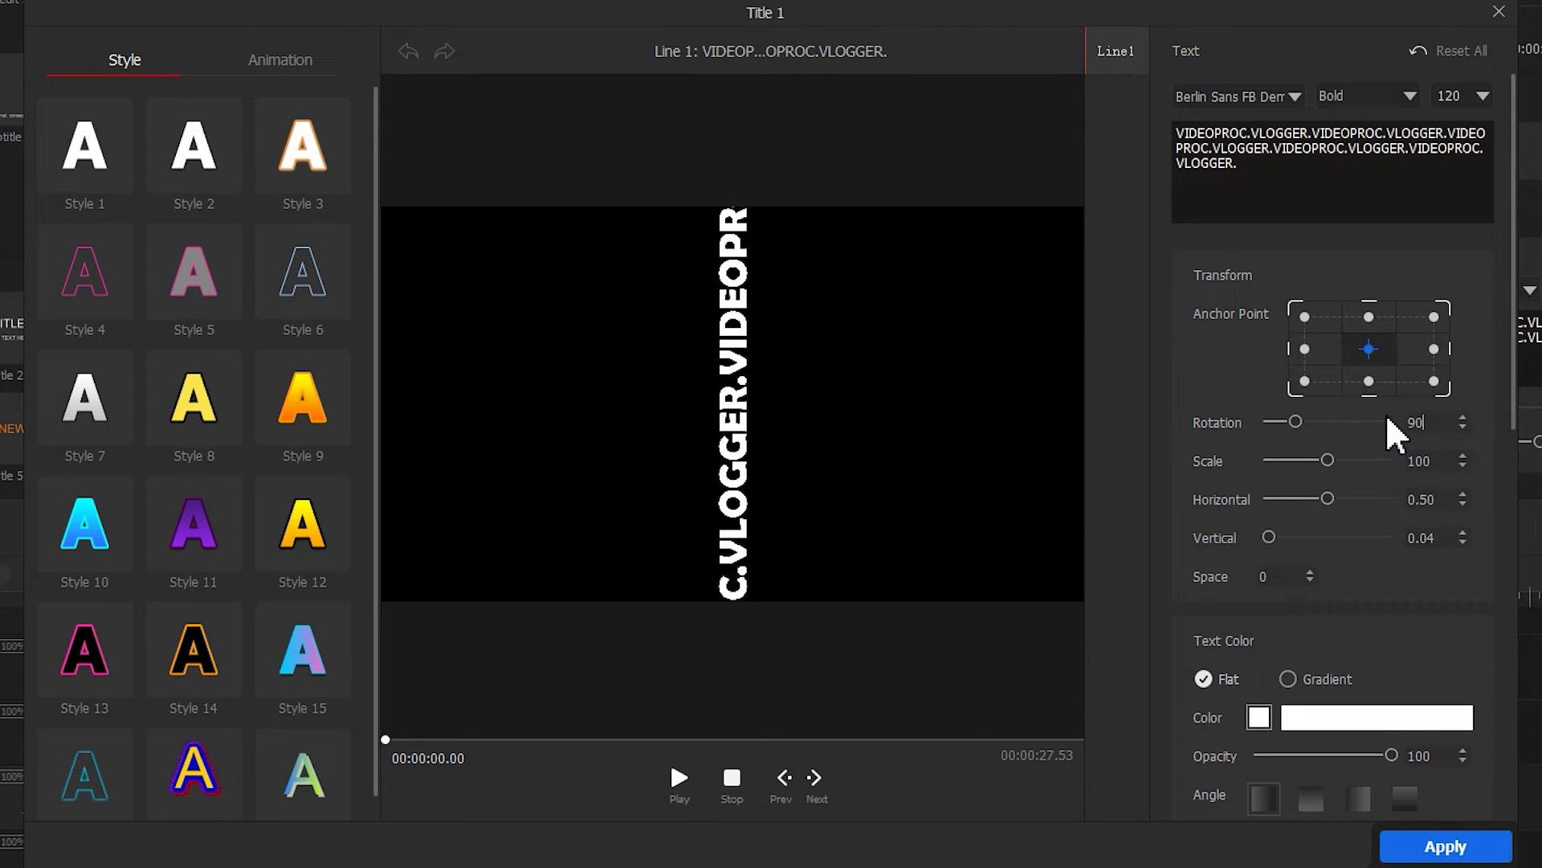
pyautogui.click(307, 72)
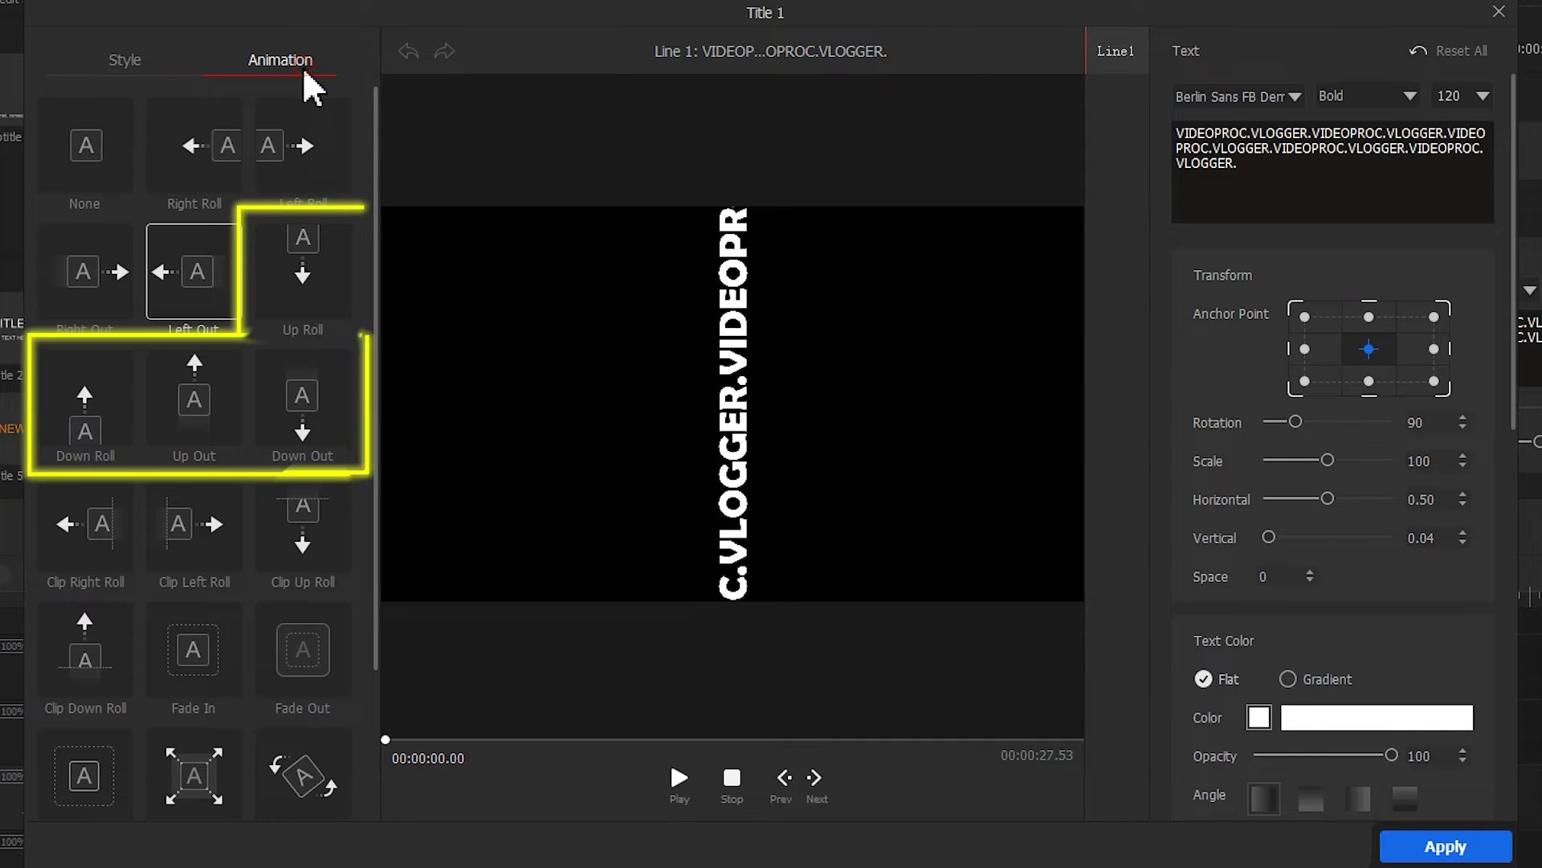
pyautogui.click(107, 401)
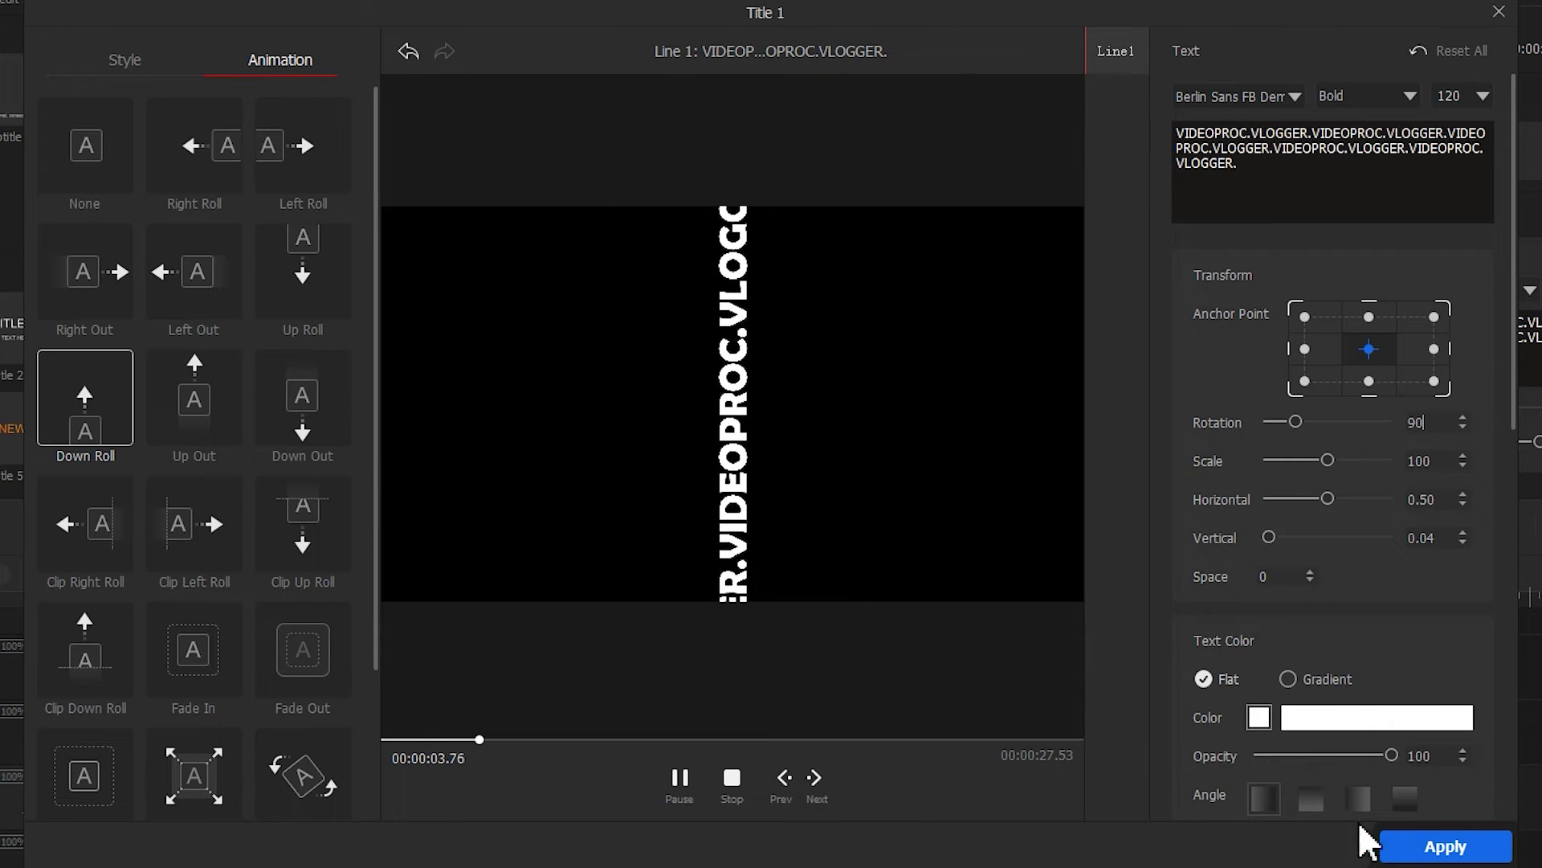
pyautogui.click(1390, 845)
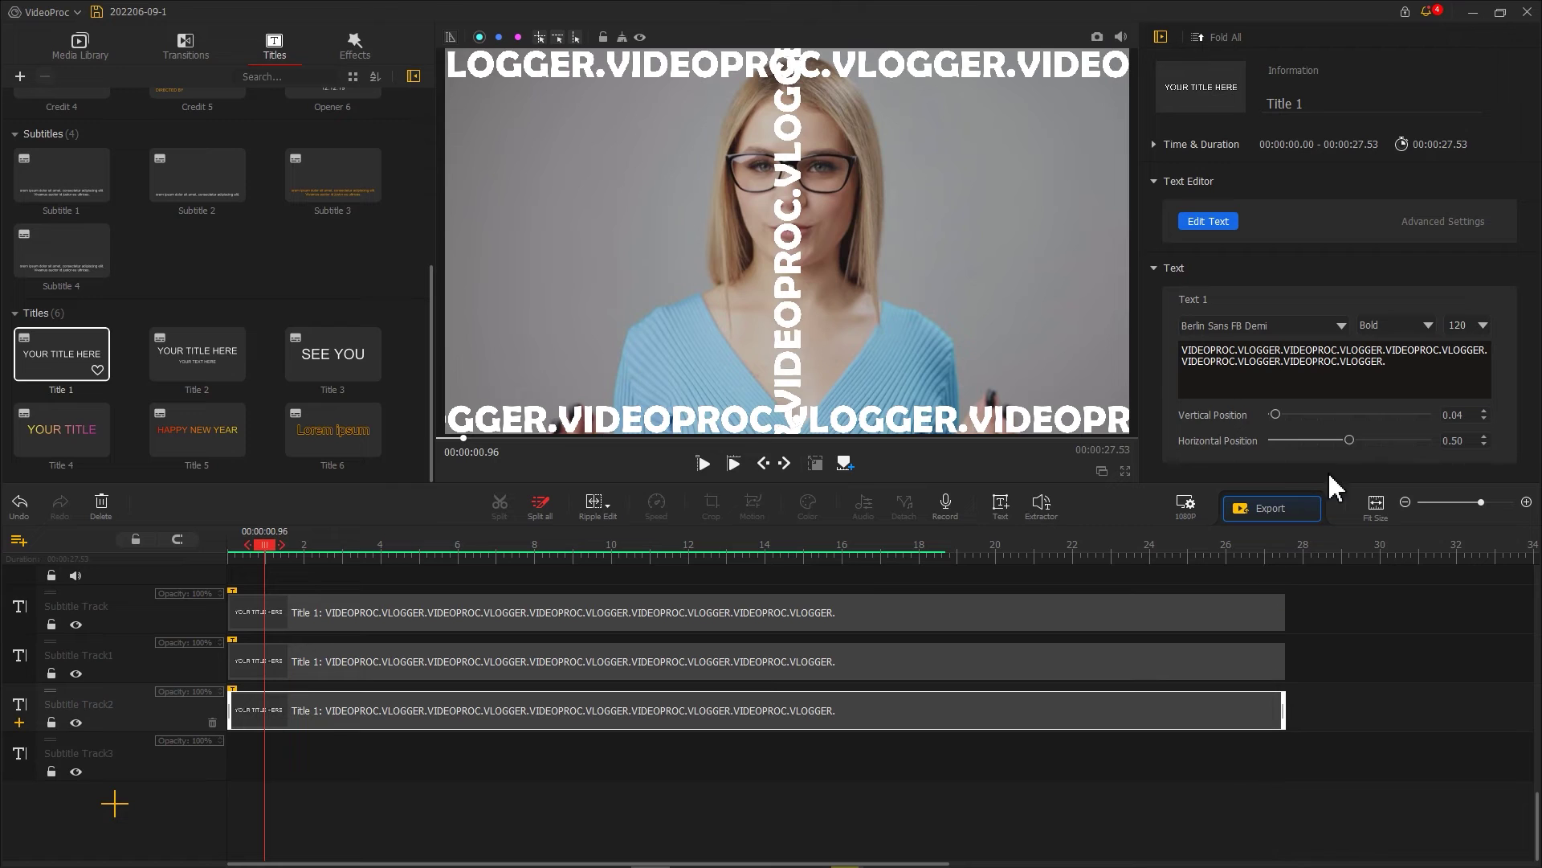
# Move the vertical title to the left edge (0.03) and paste a fourth copy onto Subtitle Track3.
pyautogui.moveTo(1349, 440); pyautogui.dragTo(1274, 440)
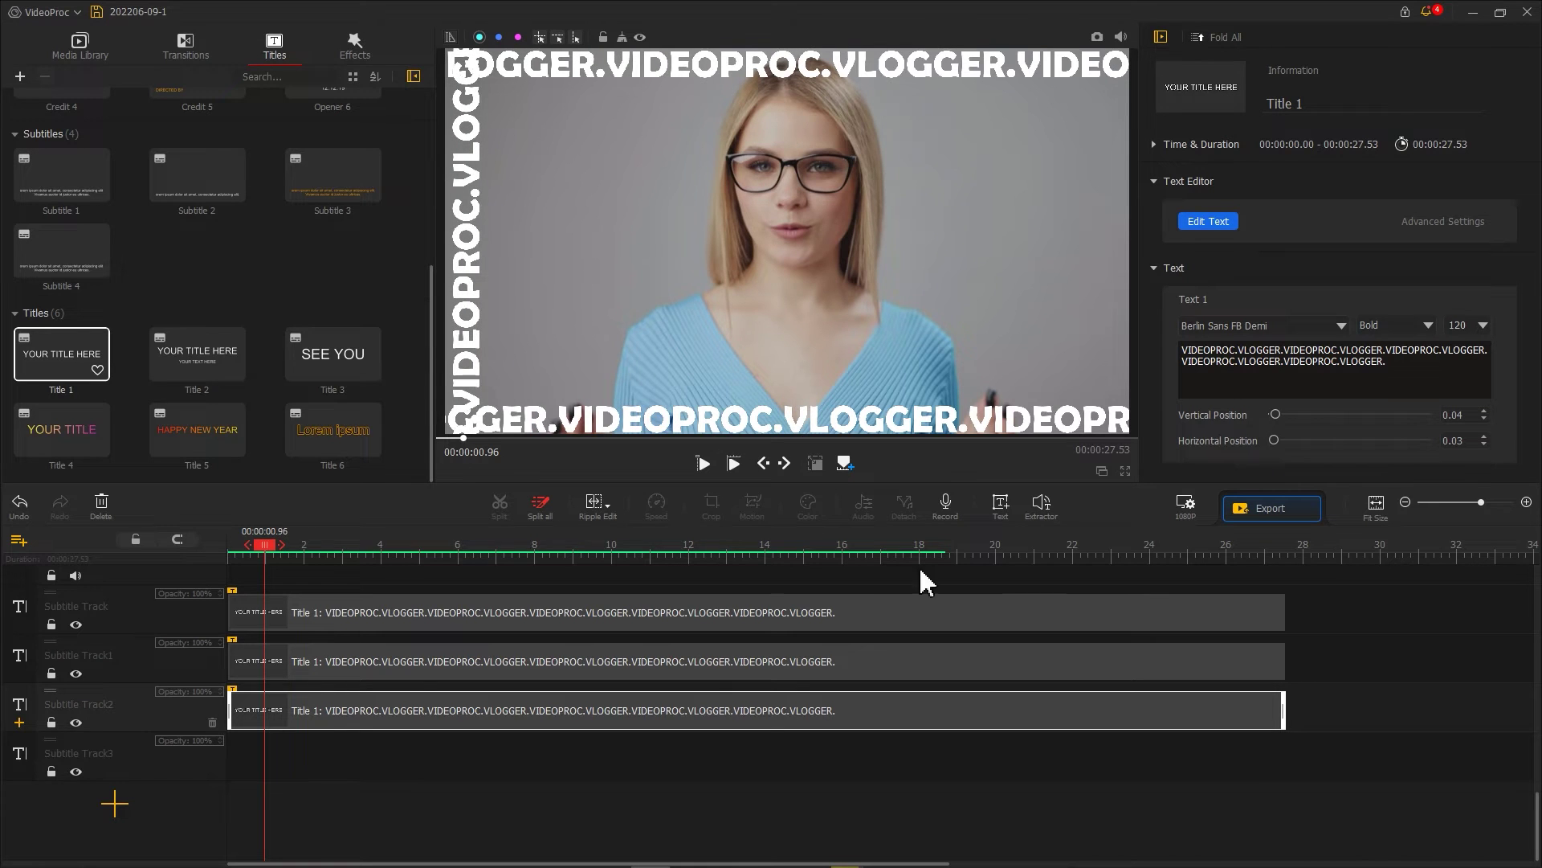
pyautogui.rightClick(277, 760)
pyautogui.click(257, 773)
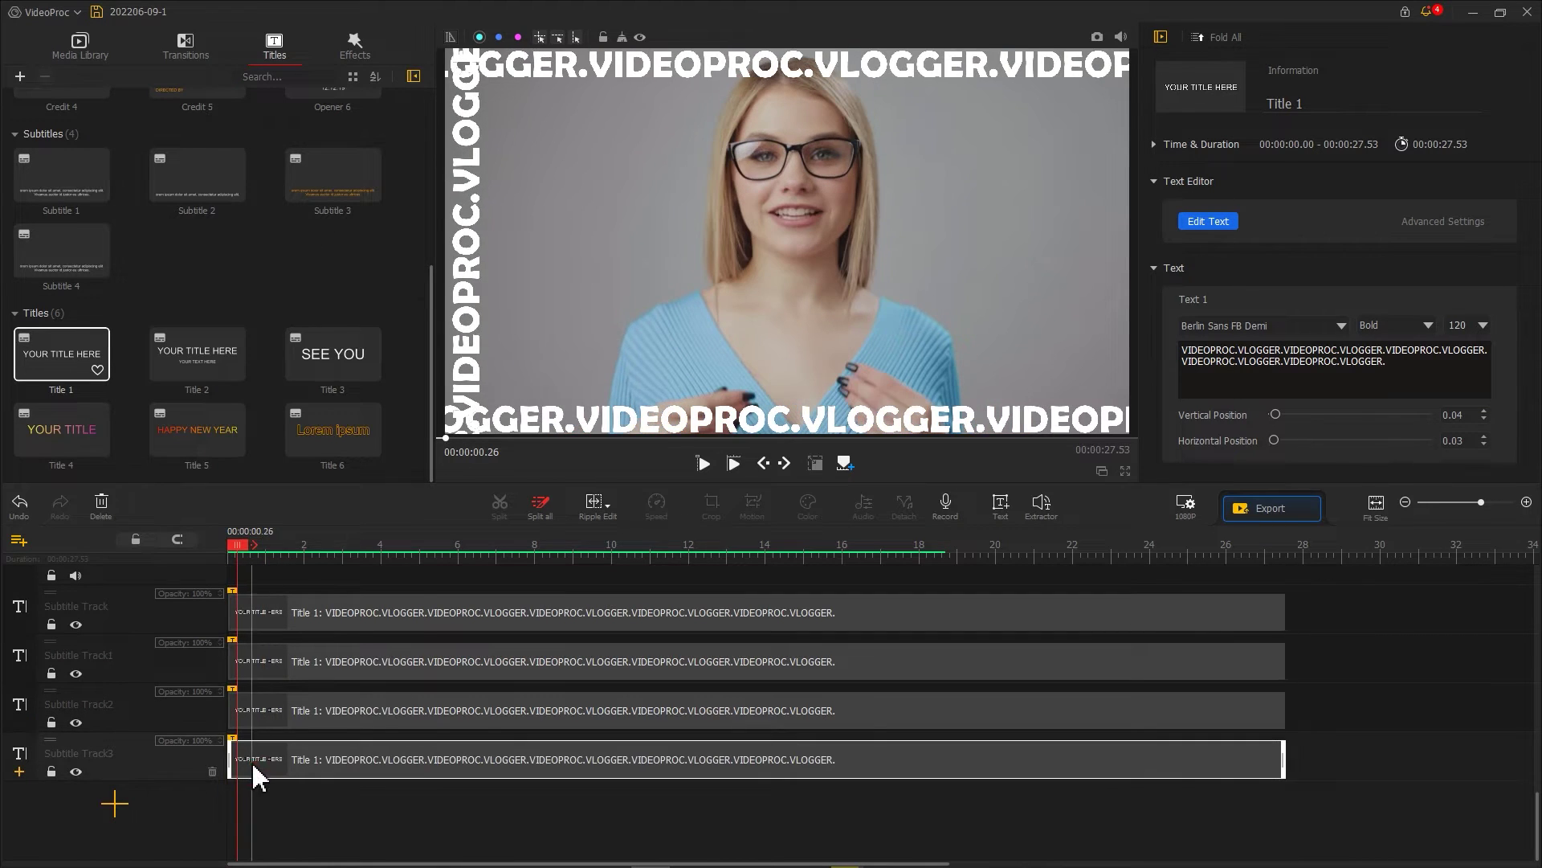
# Set the fourth copy's Horizontal Position to 0.98, along the right edge.
pyautogui.click(1209, 222)
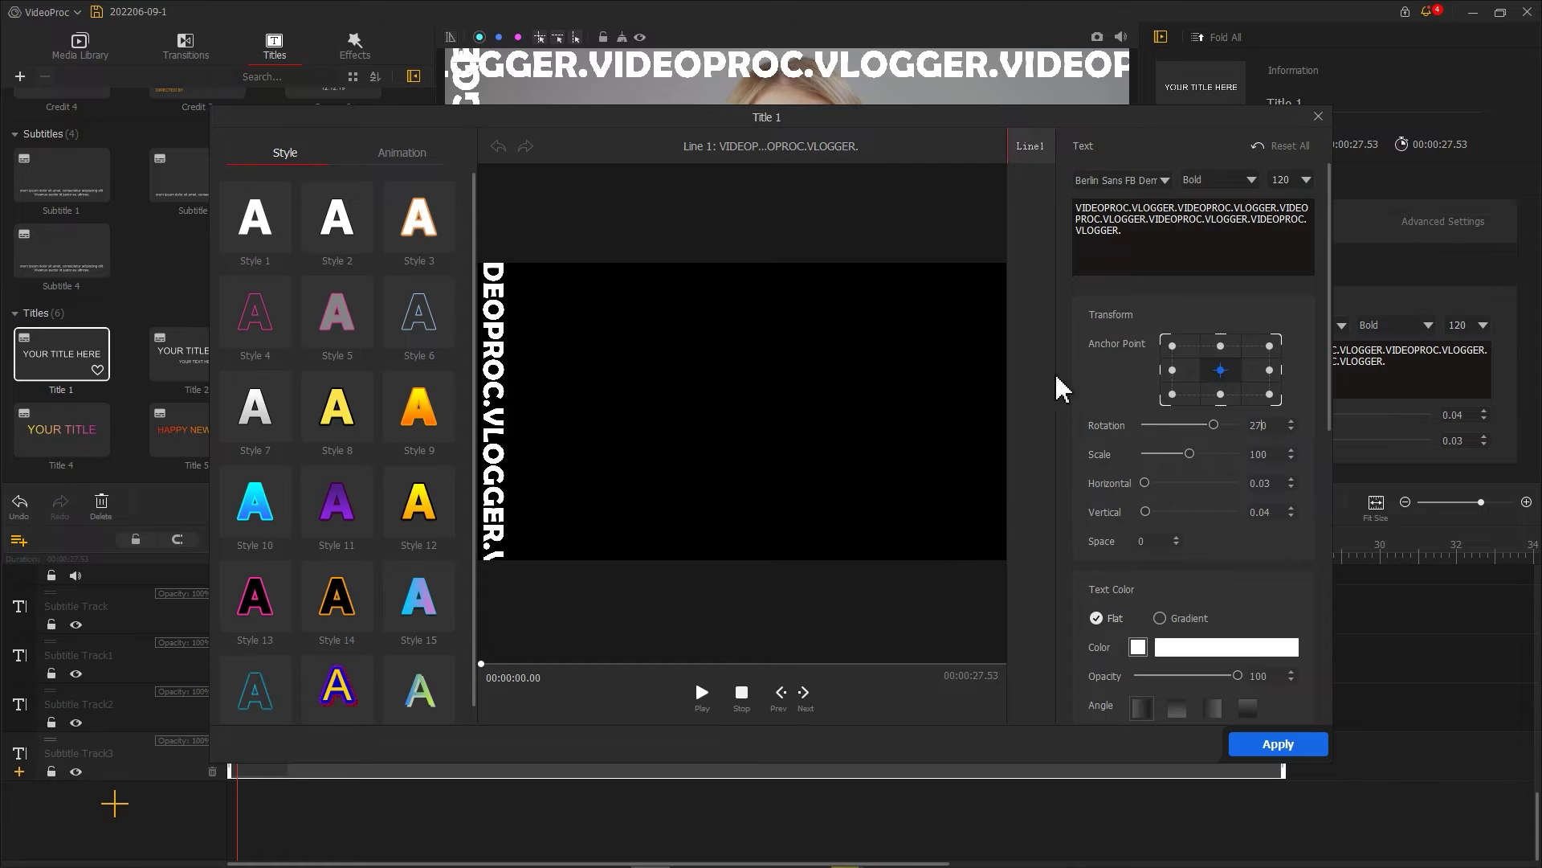
pyautogui.click(402, 153)
pyautogui.click(1278, 744)
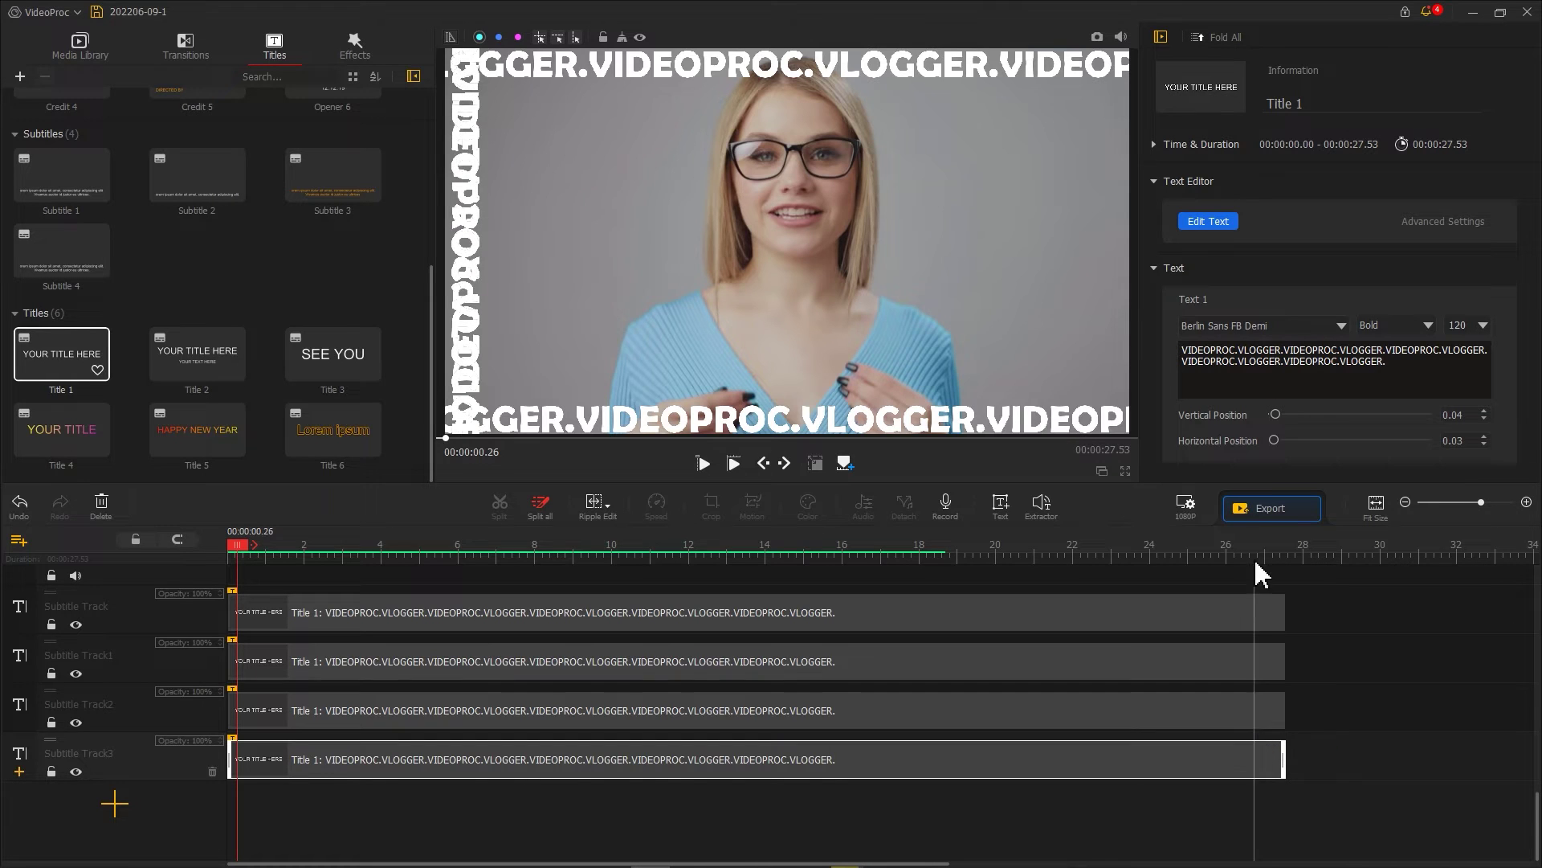
pyautogui.moveTo(1274, 440); pyautogui.dragTo(1427, 441)
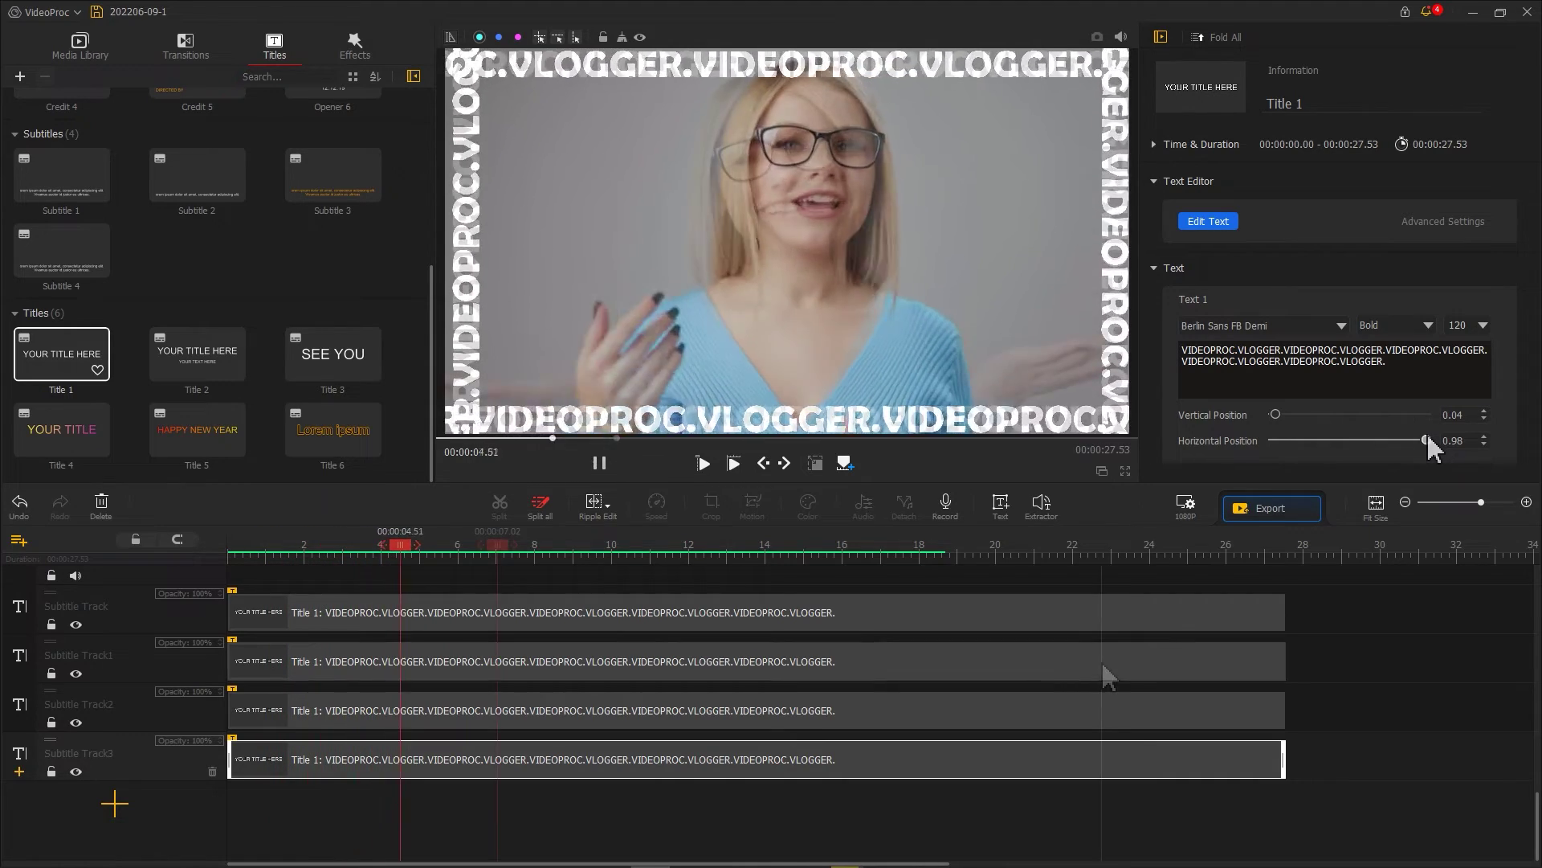
# Trim the right ends of all four Subtitle Track title clips to snap to the video's end (~18.66 s).
pyautogui.scroll(5, 1107, 675)
pyautogui.scroll(1, 1205, 739)
pyautogui.moveTo(1282, 792); pyautogui.dragTo(937, 771)
pyautogui.scroll(-3, 981, 771)
pyautogui.moveTo(1281, 758); pyautogui.dragTo(954, 742)
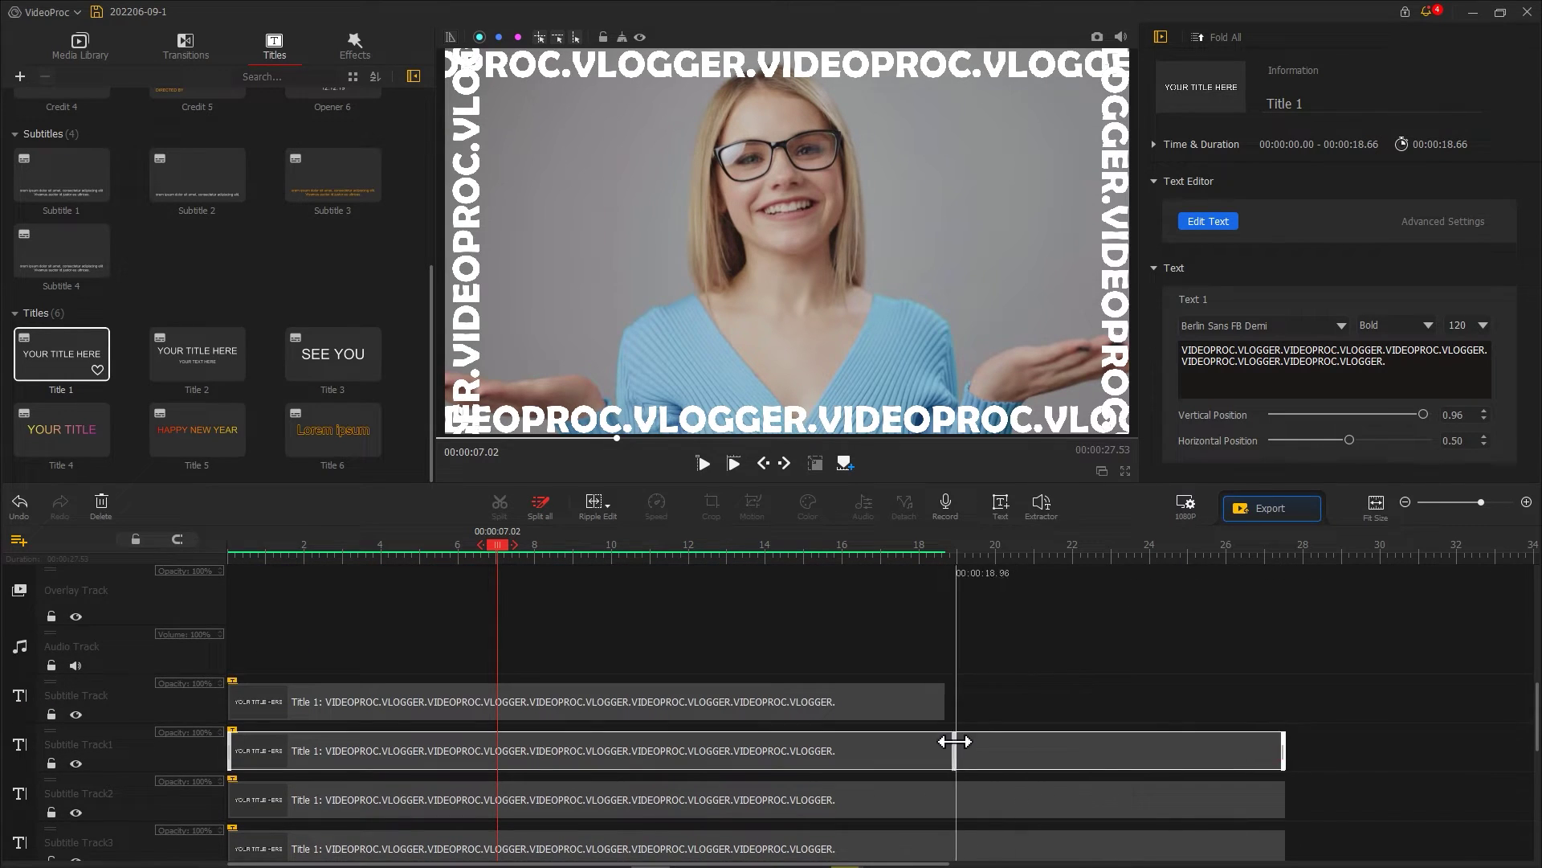
pyautogui.scroll(-3, 1087, 750)
pyautogui.moveTo(1282, 710); pyautogui.dragTo(944, 710)
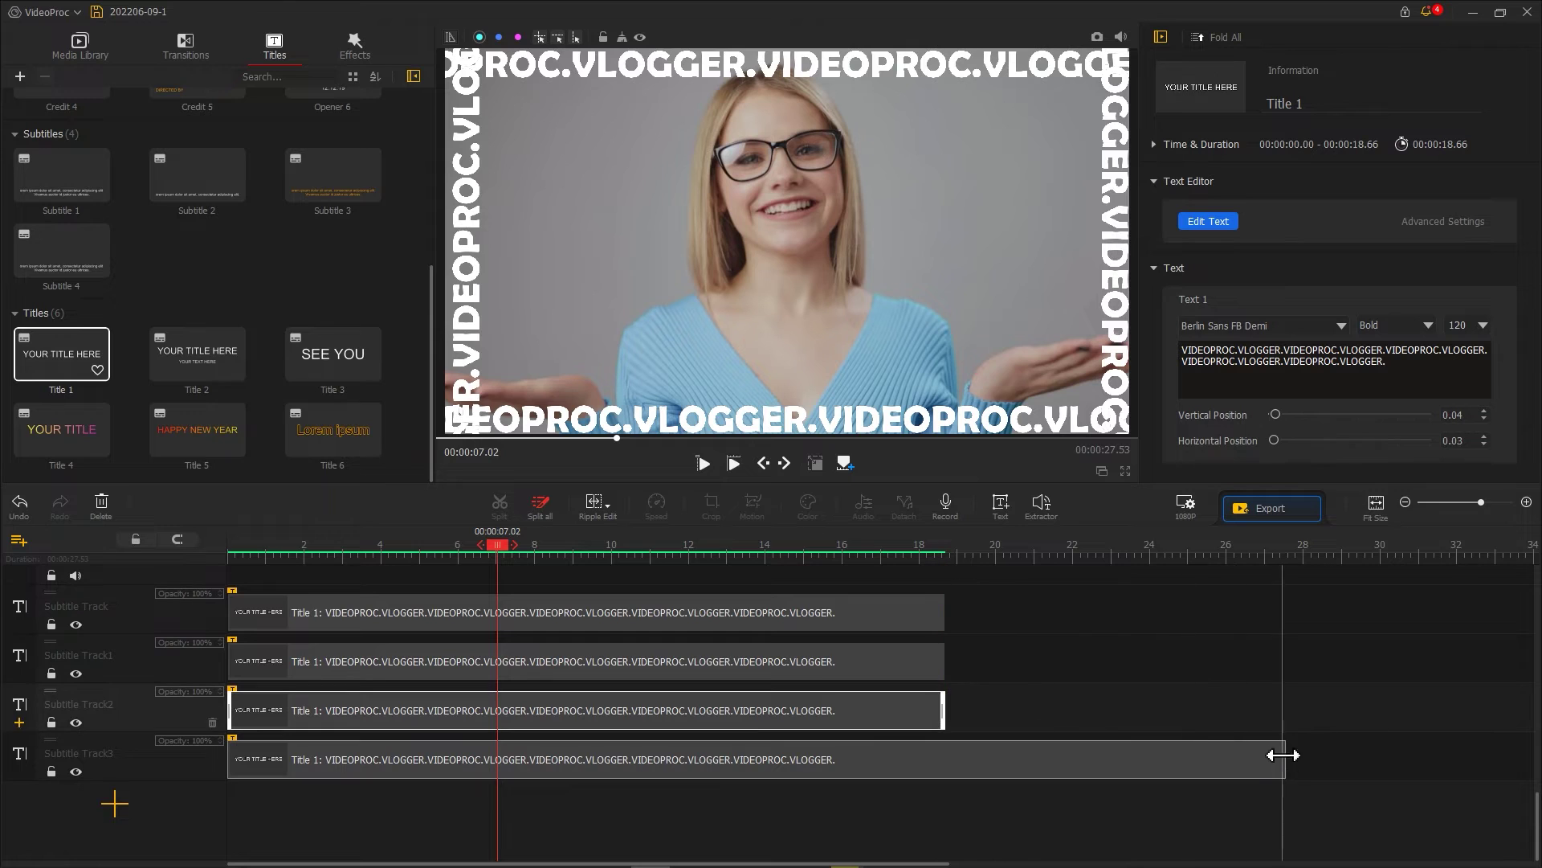
pyautogui.moveTo(1283, 755); pyautogui.dragTo(945, 750)
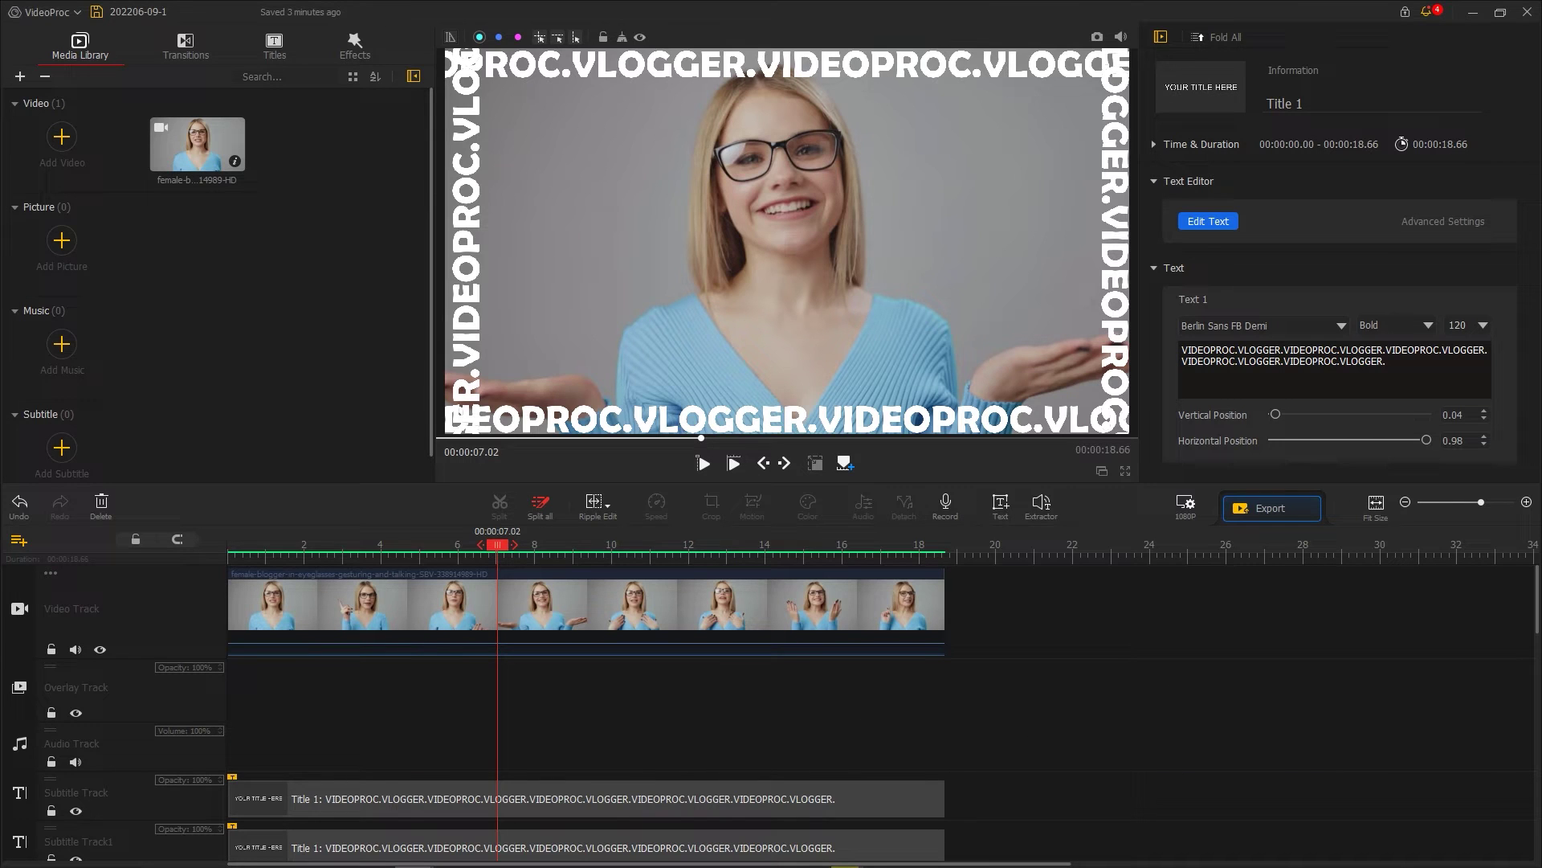
# Import the gray Cforce still onto the Overlay Track and shape it into a thin bar behind the top text.
pyautogui.moveTo(1306, 213); pyautogui.dragTo(378, 276)
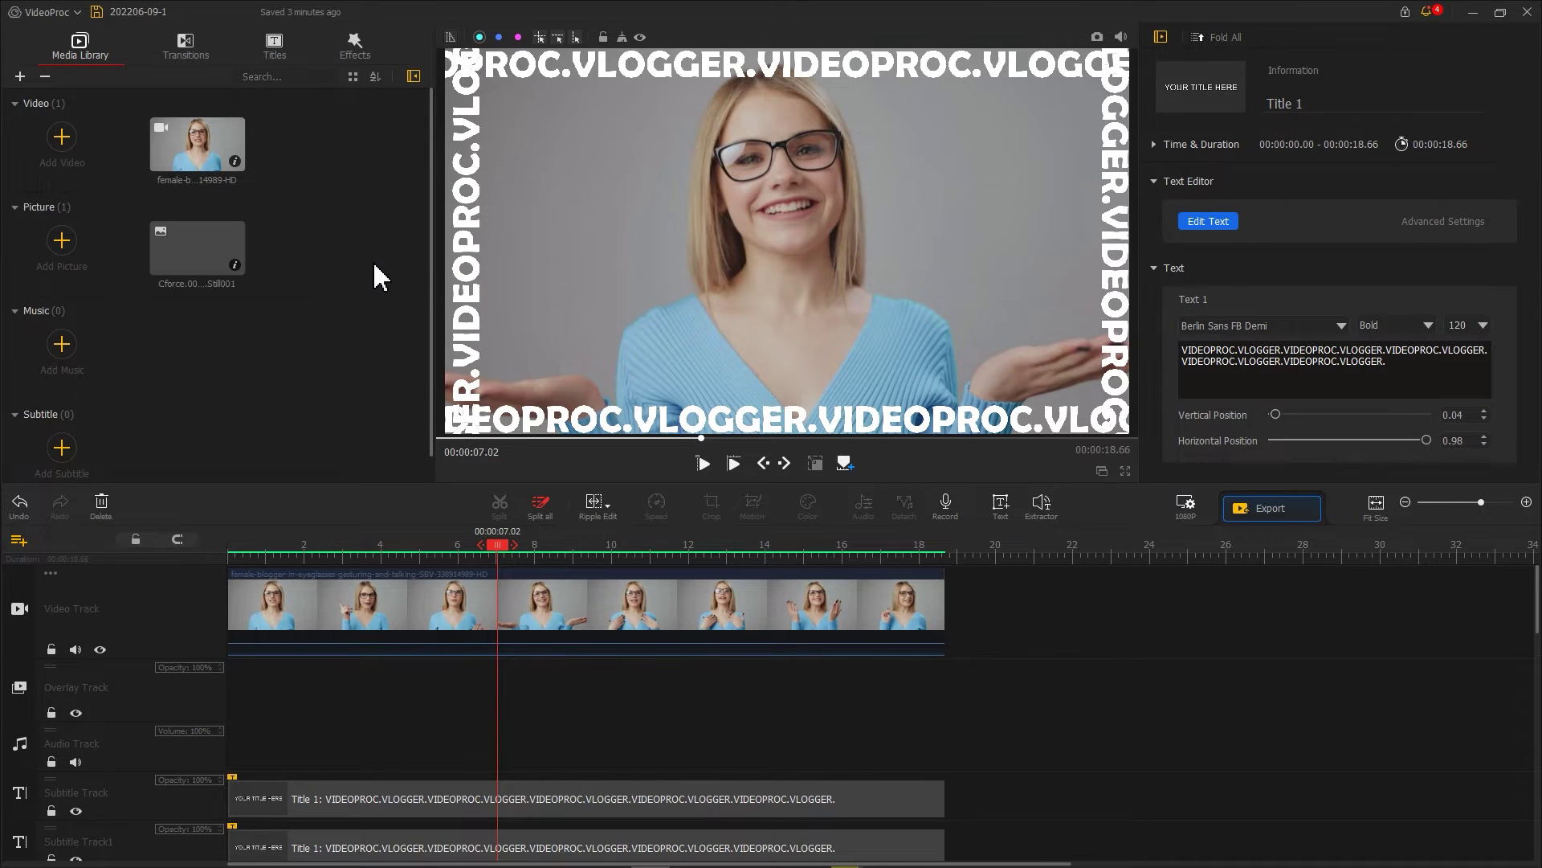
pyautogui.moveTo(215, 263); pyautogui.dragTo(213, 701)
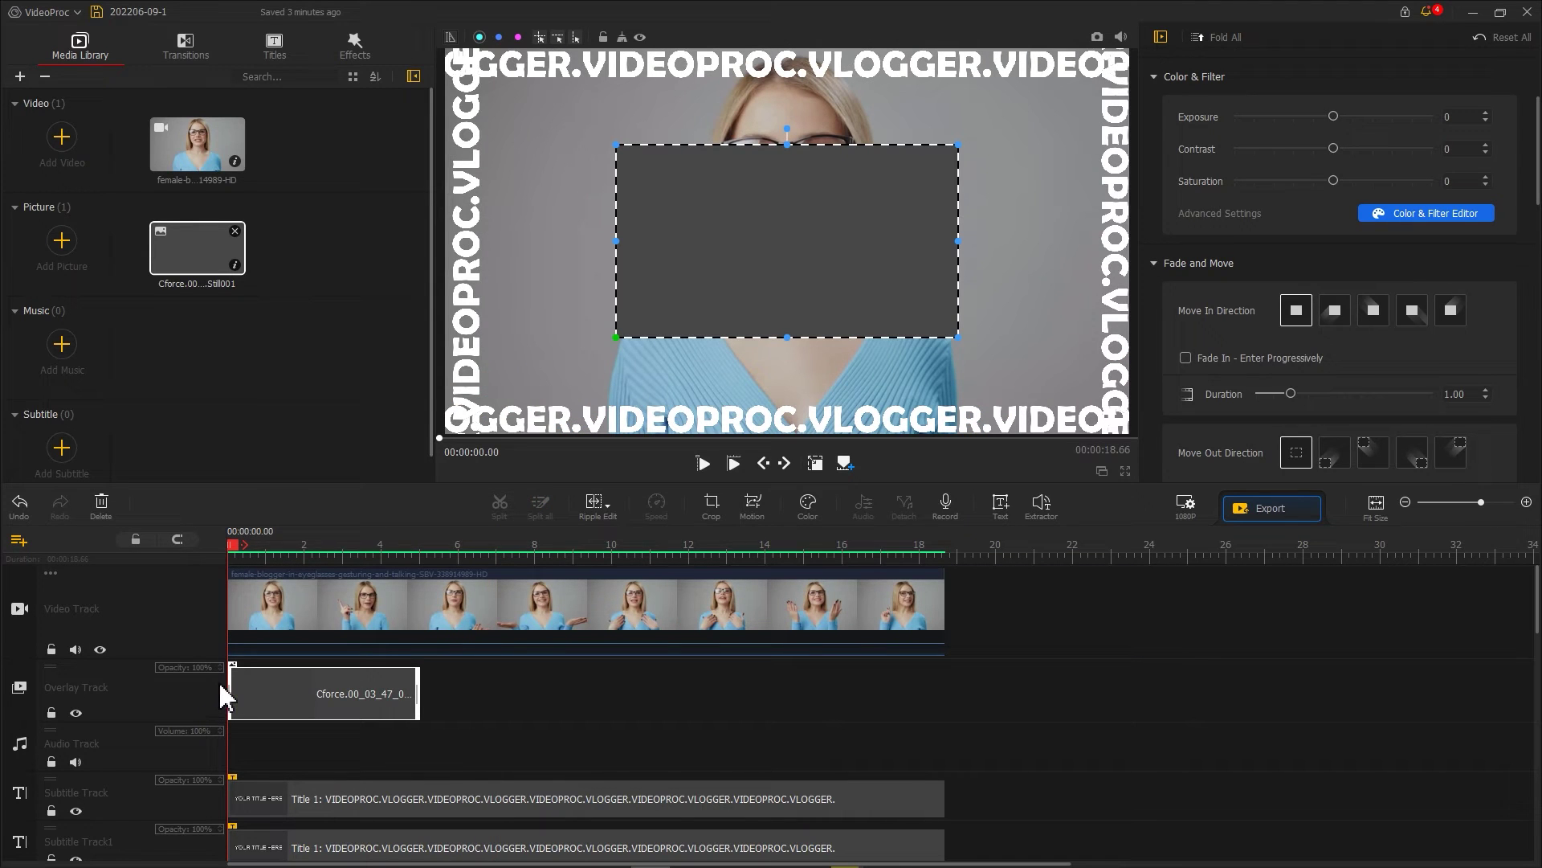
pyautogui.moveTo(785, 337); pyautogui.dragTo(783, 175)
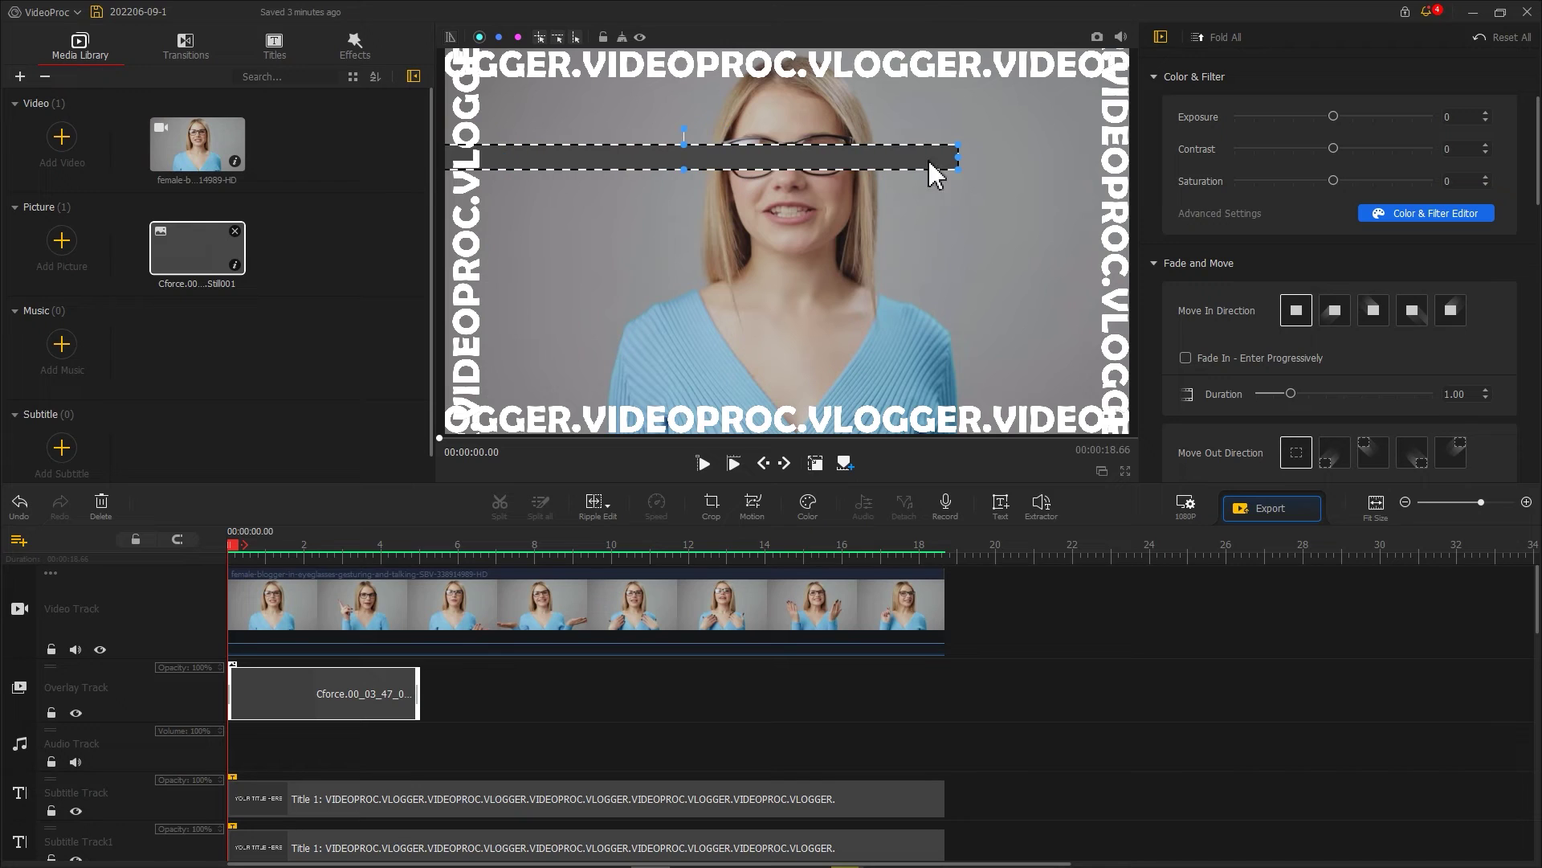
pyautogui.moveTo(1019, 157); pyautogui.dragTo(1020, 64)
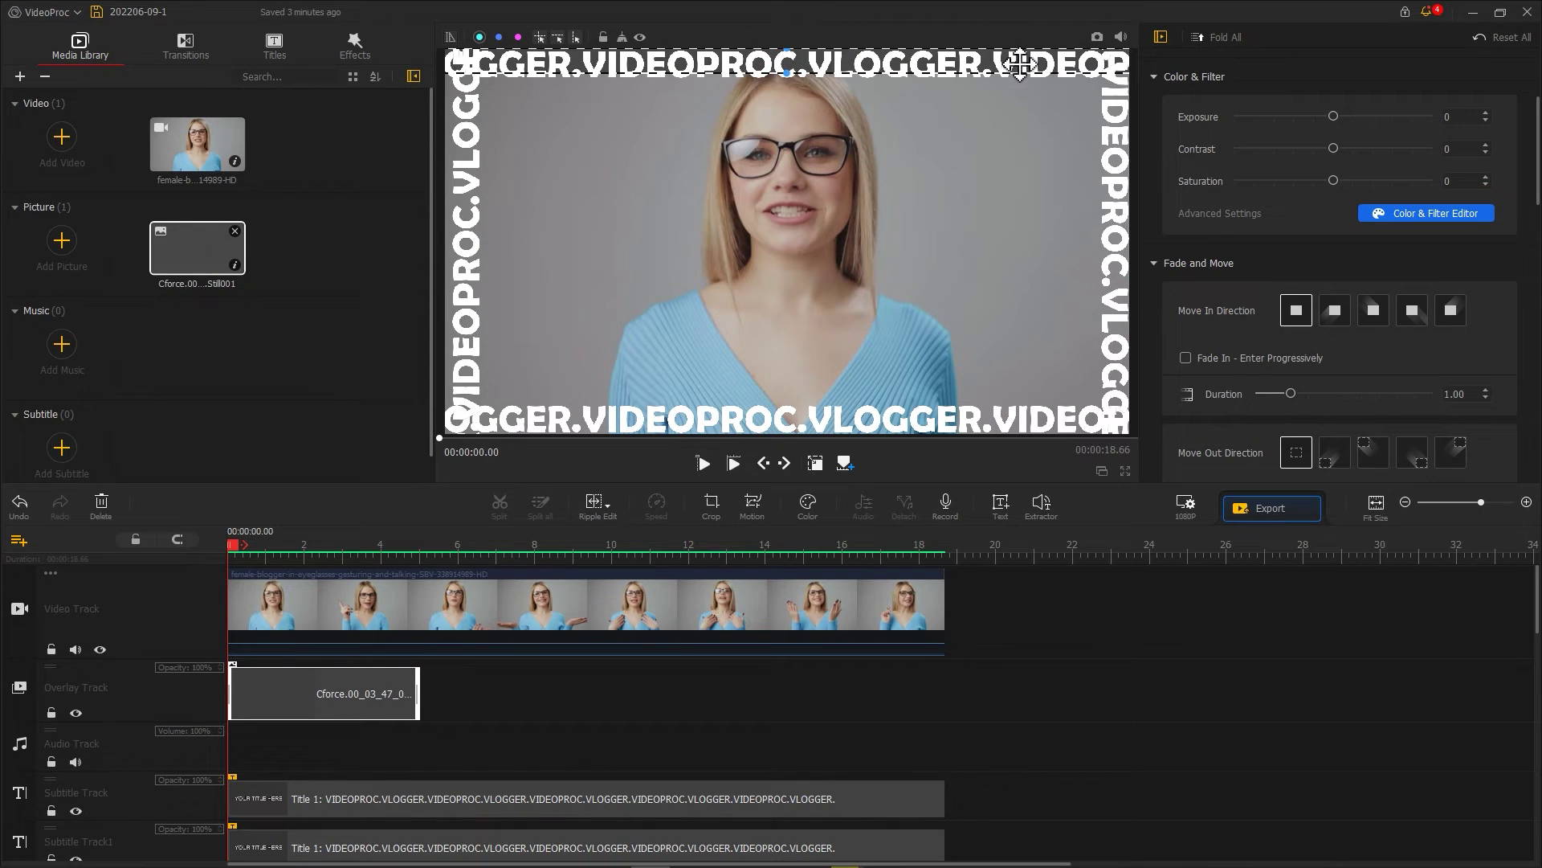
pyautogui.moveTo(788, 81); pyautogui.dragTo(789, 88)
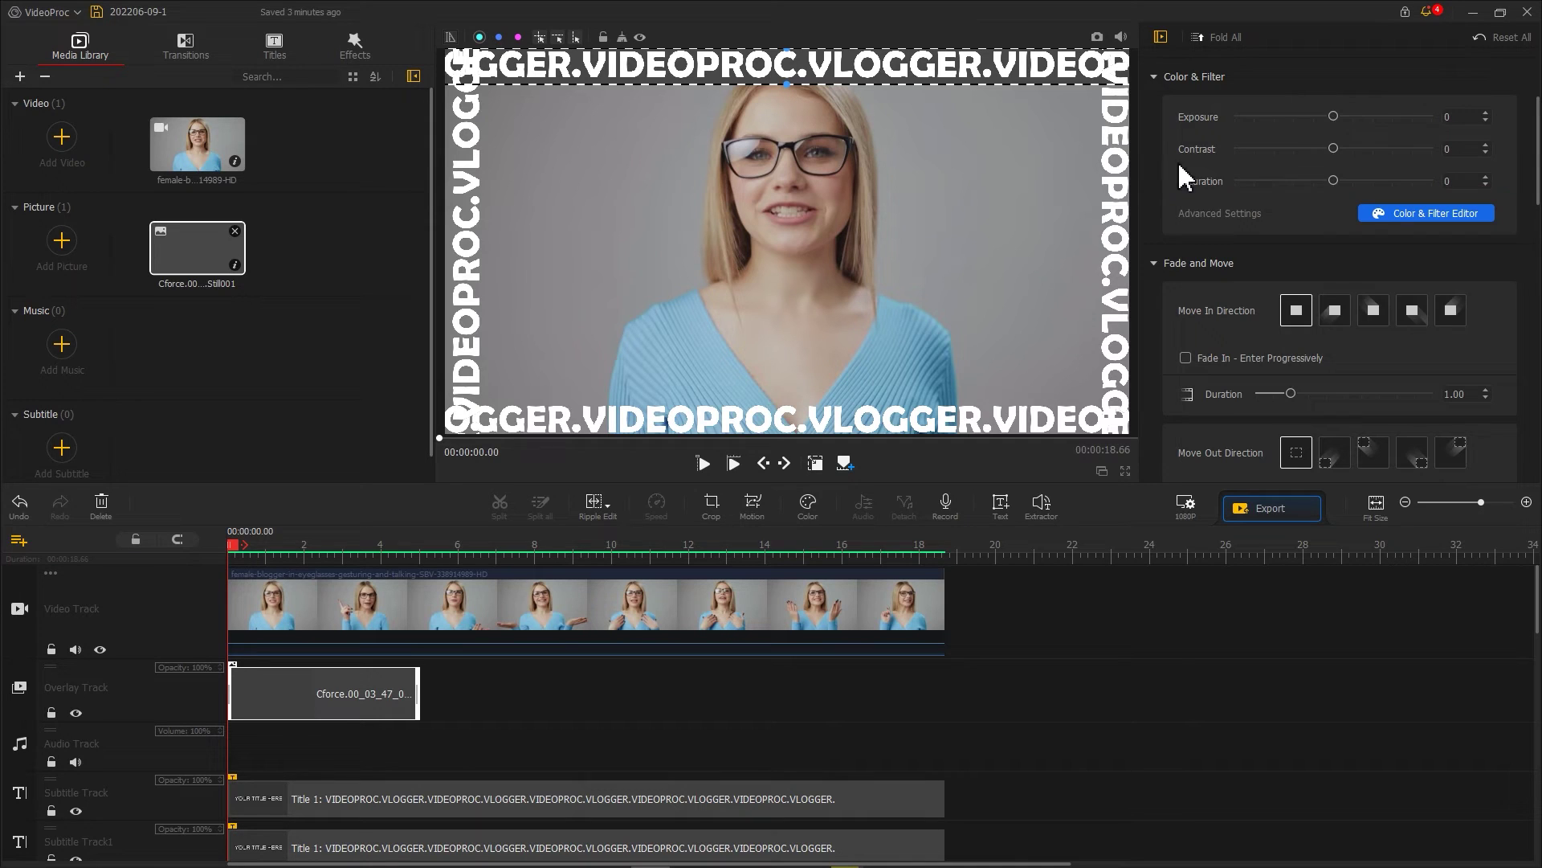
# Lower the gray bar's opacity to 0.57 and stretch it to the video's full length.
pyautogui.scroll(3, 1205, 169)
pyautogui.moveTo(1426, 218); pyautogui.dragTo(1340, 213)
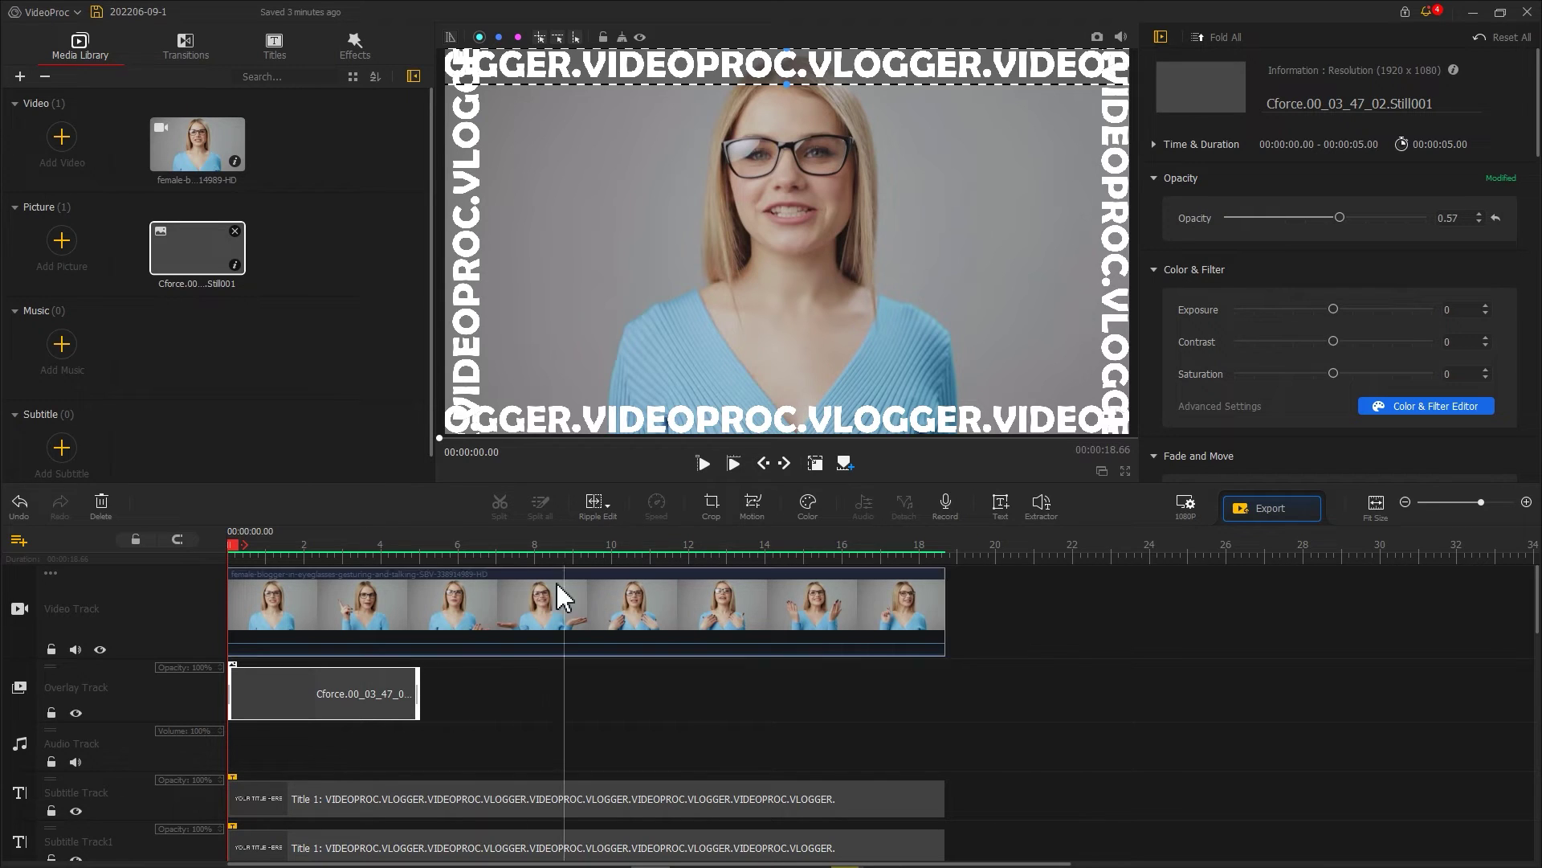
pyautogui.moveTo(418, 693); pyautogui.dragTo(945, 692)
# Duplicate the gray bar and move the copy behind the bottom text row.
pyautogui.click(18, 713)
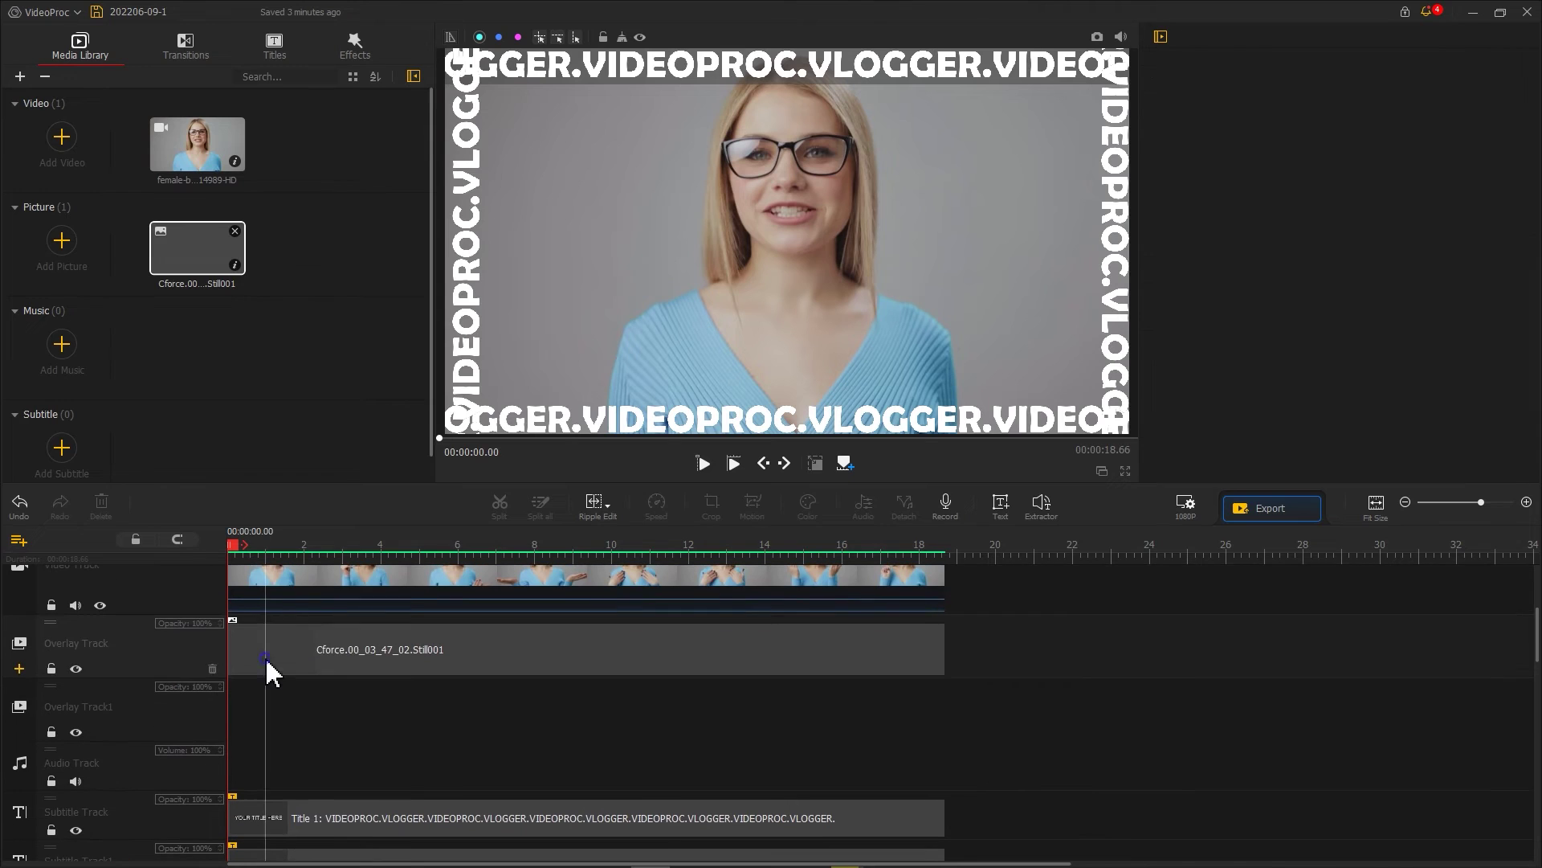
pyautogui.rightClick(270, 670)
pyautogui.click(320, 791)
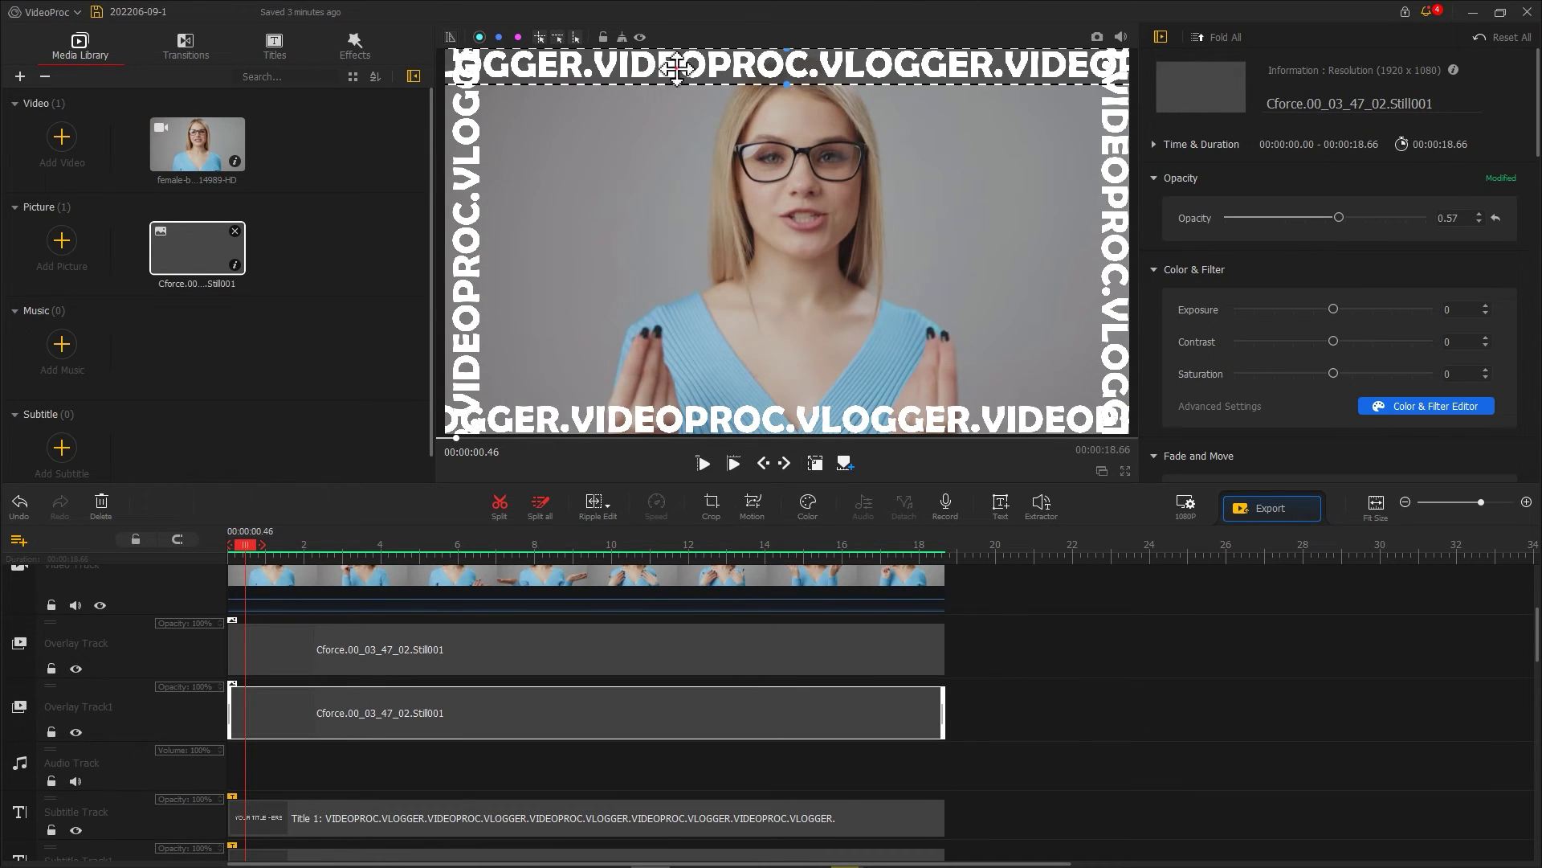
pyautogui.moveTo(676, 69); pyautogui.dragTo(668, 417)
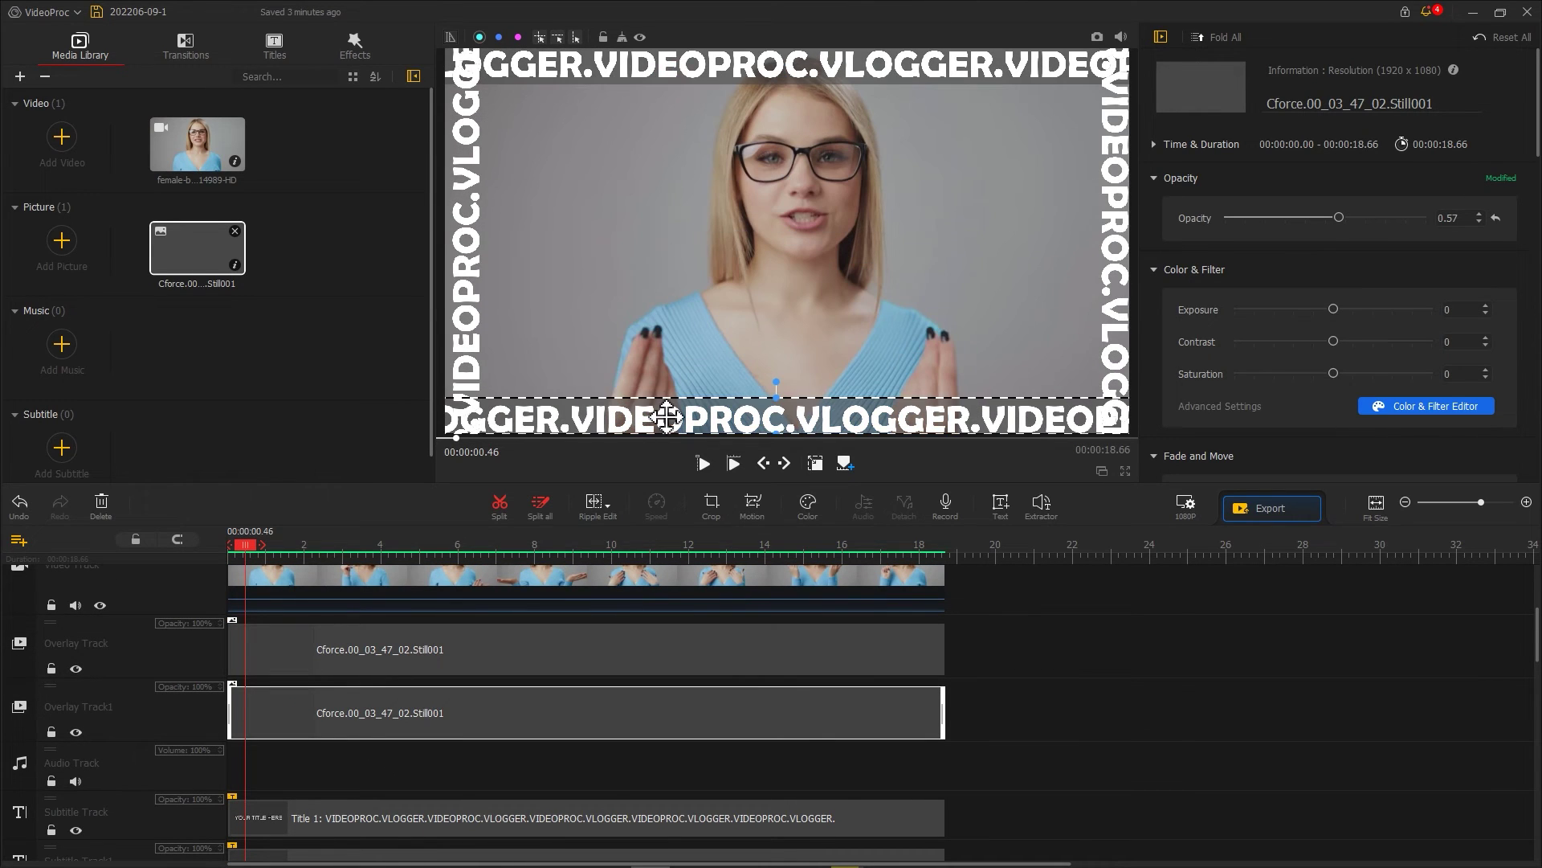
# Duplicate the bar again, rotate it 90° to vertical, and place it behind the left-edge text.
pyautogui.rightClick(276, 713)
pyautogui.click(320, 792)
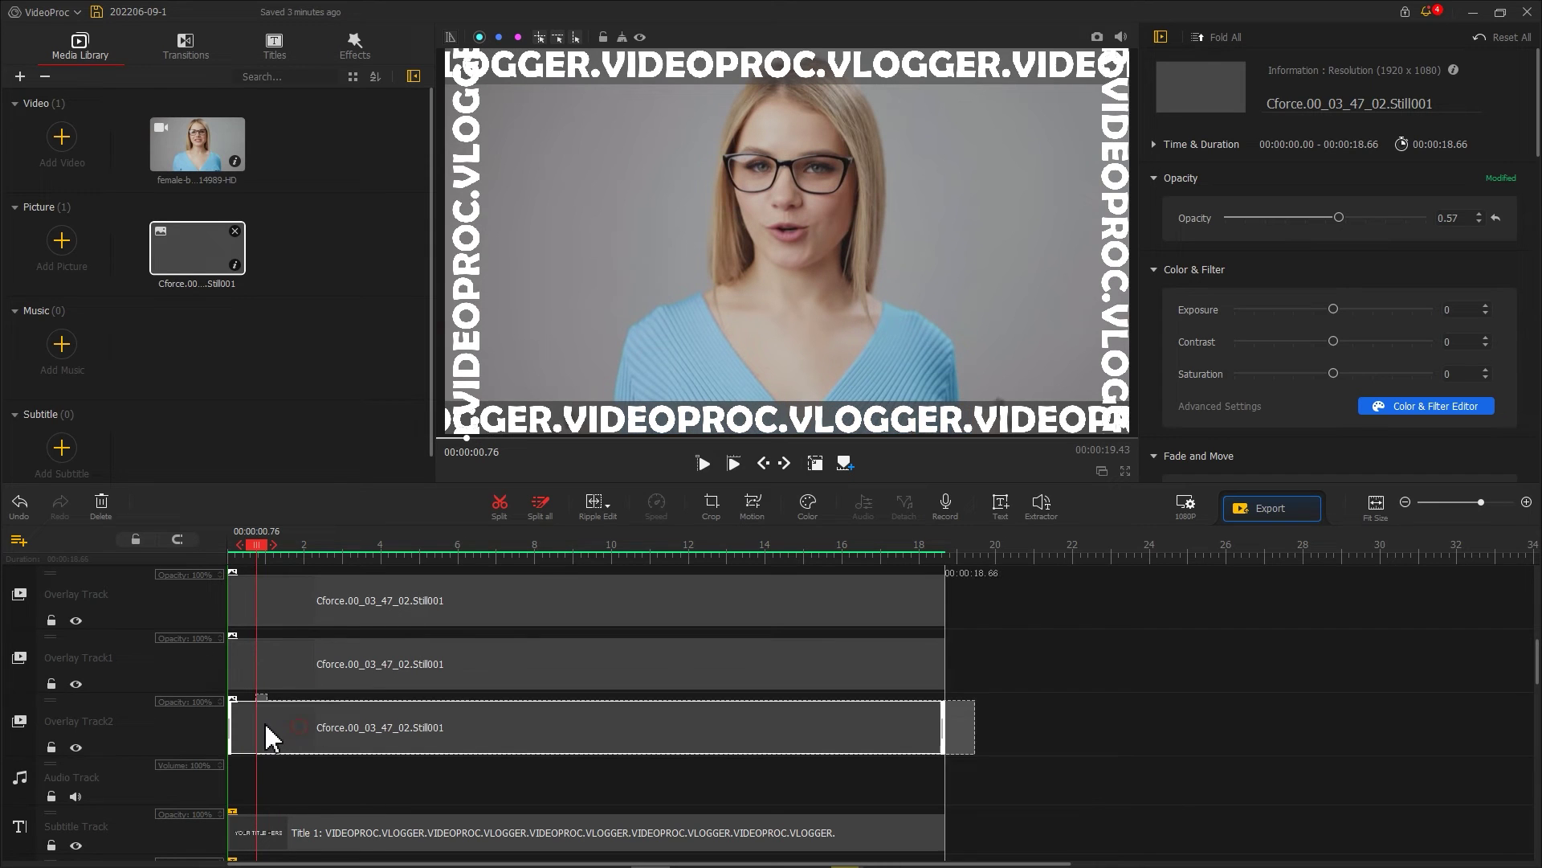
pyautogui.moveTo(1131, 414)
pyautogui.mouseDown()
pyautogui.moveTo(1005, 354)
pyautogui.moveTo(1004, 261)
pyautogui.mouseUp()
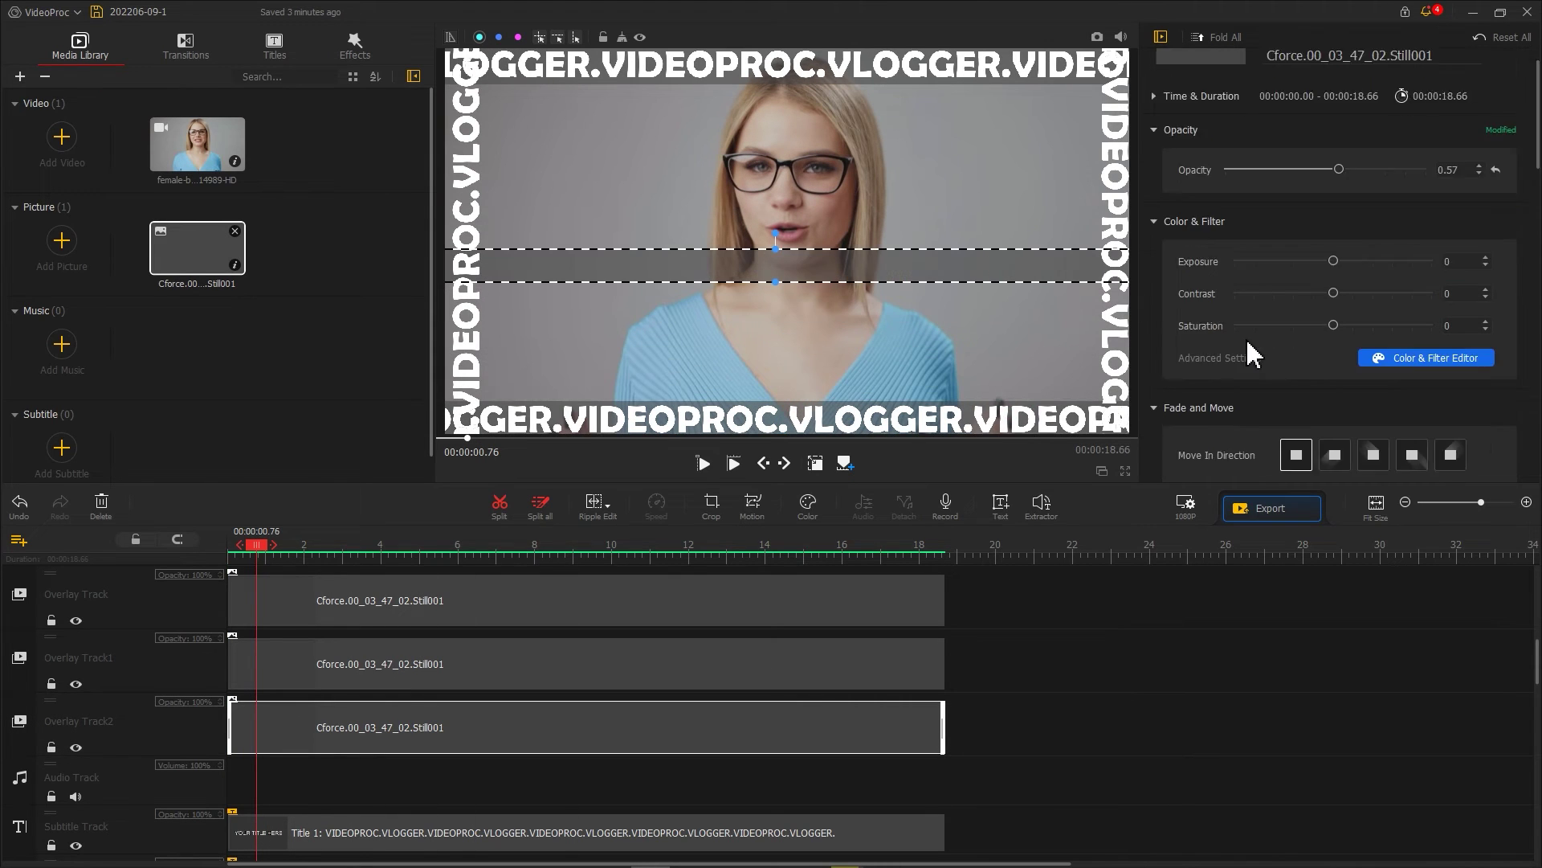
pyautogui.scroll(-5, 1246, 337)
pyautogui.moveTo(1246, 340); pyautogui.dragTo(1291, 340)
pyautogui.moveTo(783, 277); pyautogui.dragTo(474, 265)
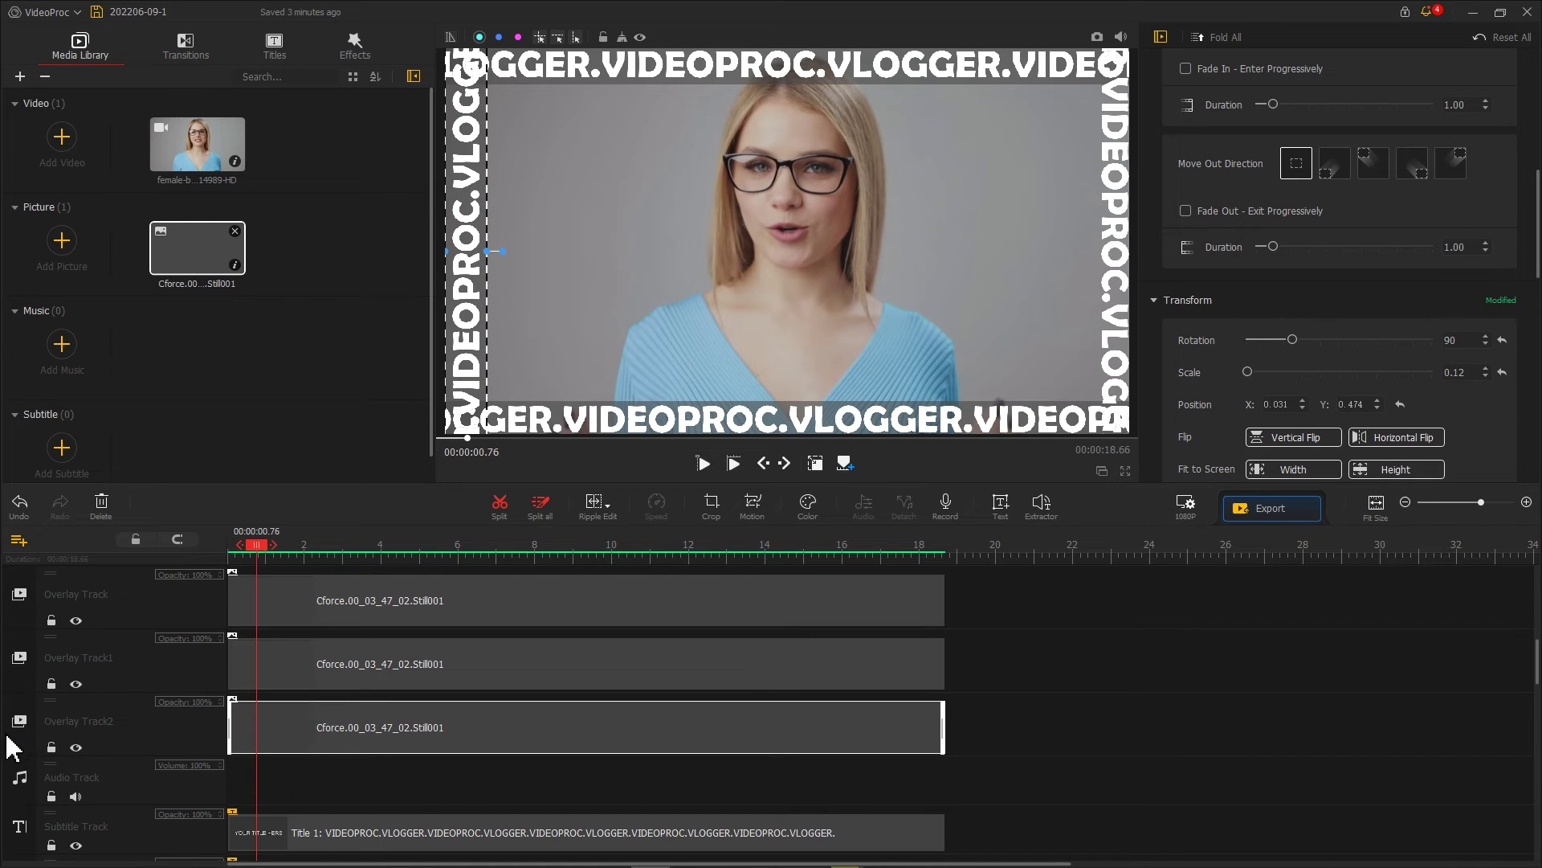
# Duplicate the vertical bar behind the right-edge text, then play back to preview the frame.
pyautogui.rightClick(303, 661)
pyautogui.click(317, 723)
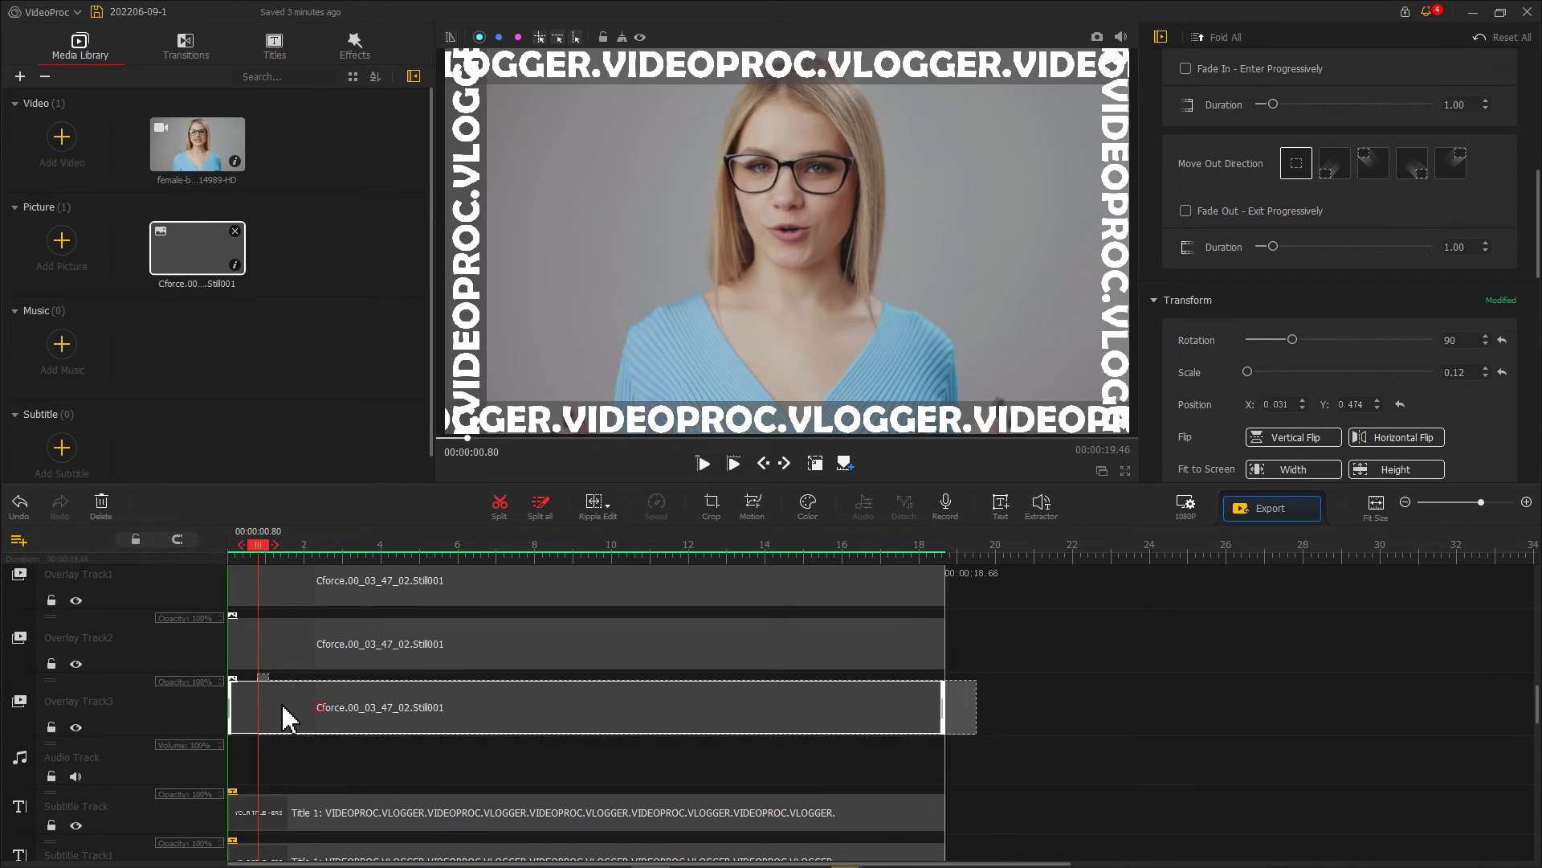
pyautogui.moveTo(470, 345); pyautogui.dragTo(1111, 330)
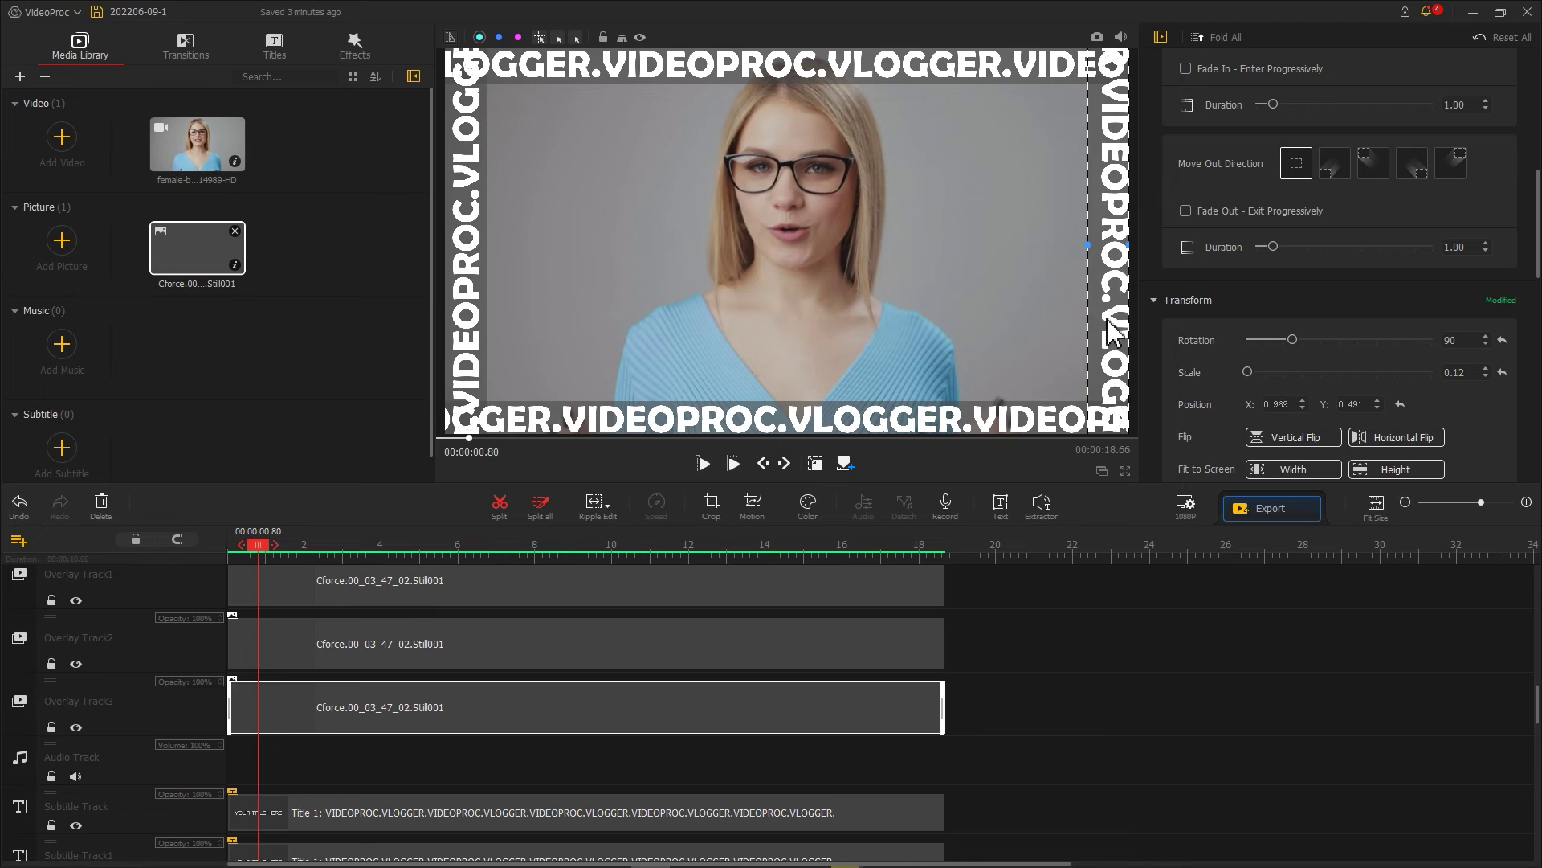
pyautogui.click(1079, 264)
pyautogui.press('space')
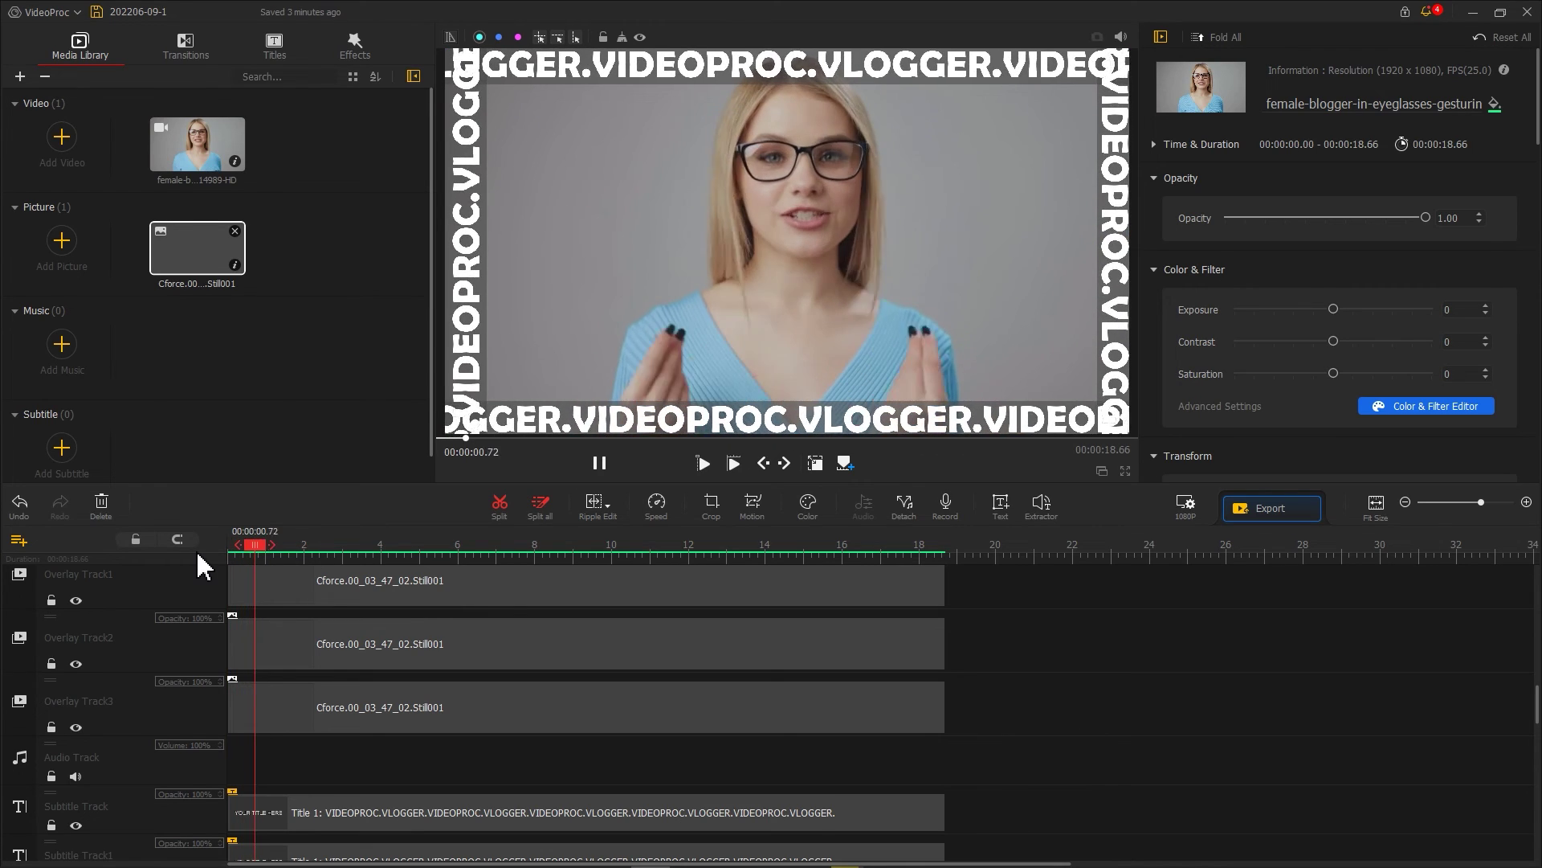